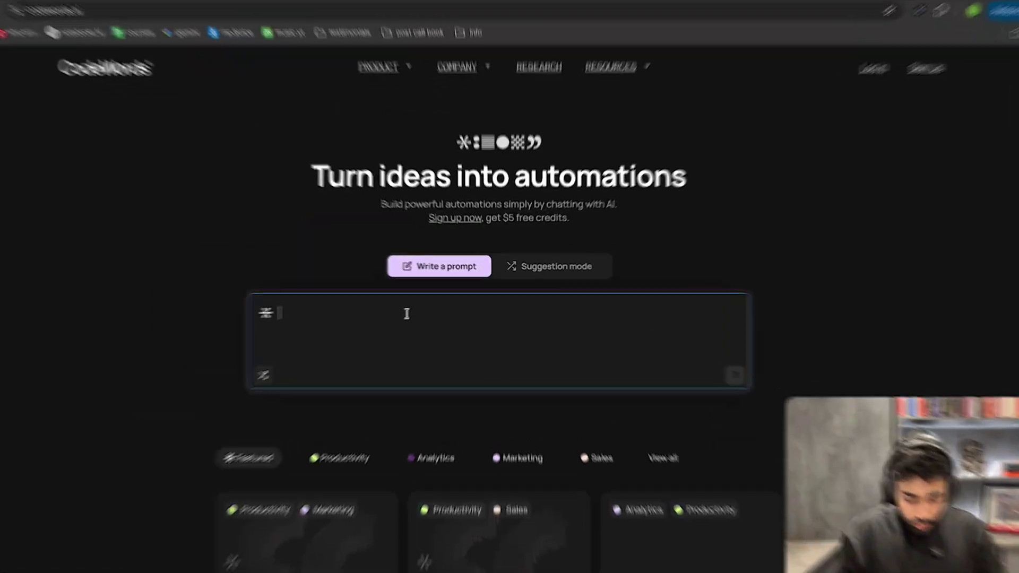
Begin the automation prompt with "cody. i want you to automate my entire marketing back end.".
type("cody. i want you to automate my")
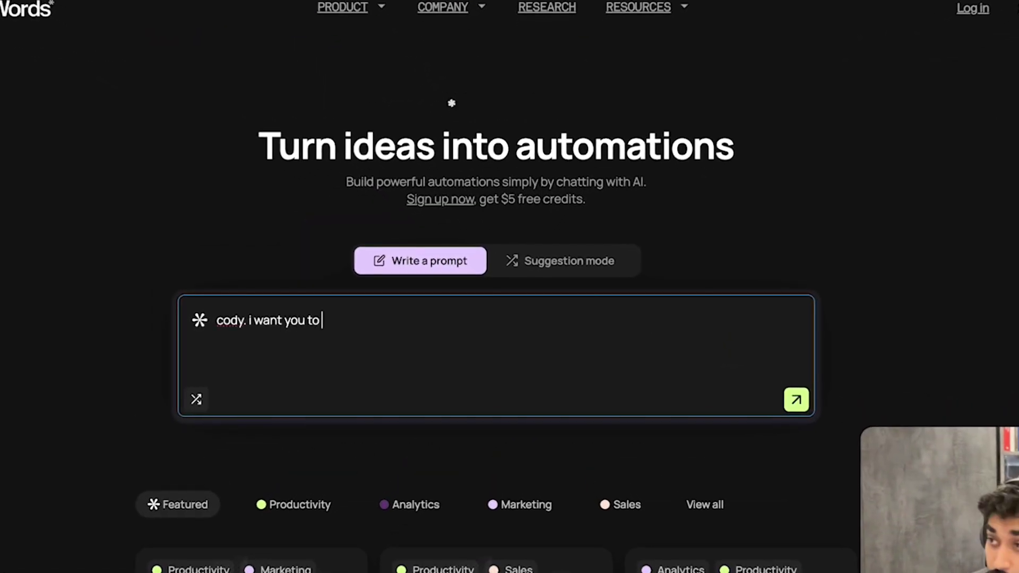
type(" entire marketing")
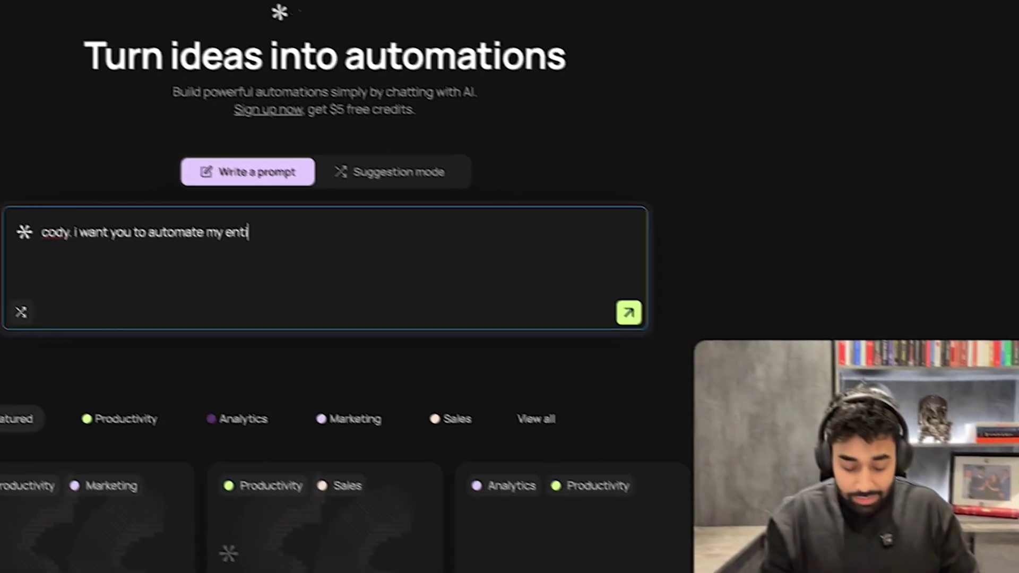
type(" back end.")
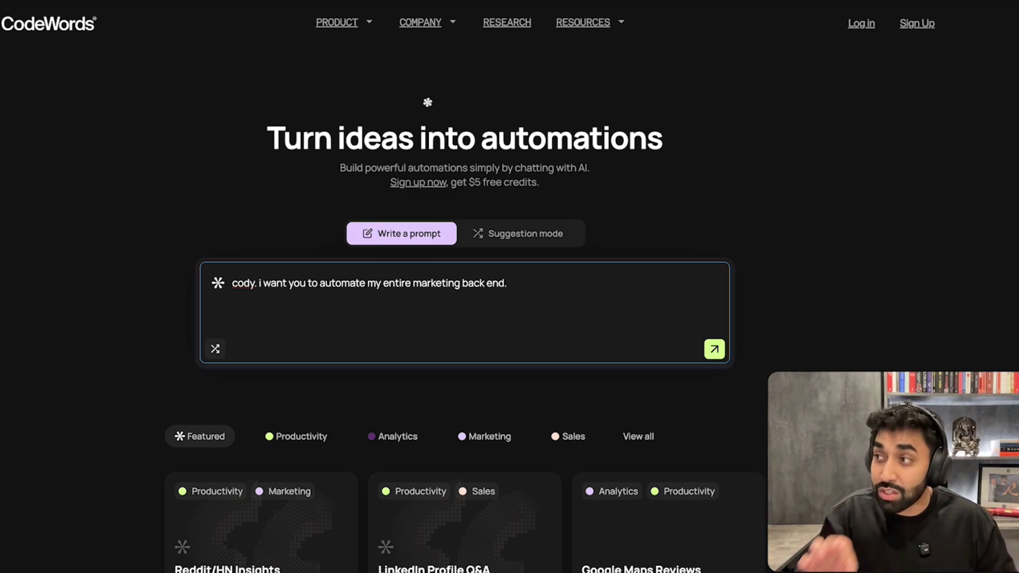
Describe the usual workflow in the prompt: upload reels to instagram and tiktok, with a similar post based on the same context on linked.
type("the work")
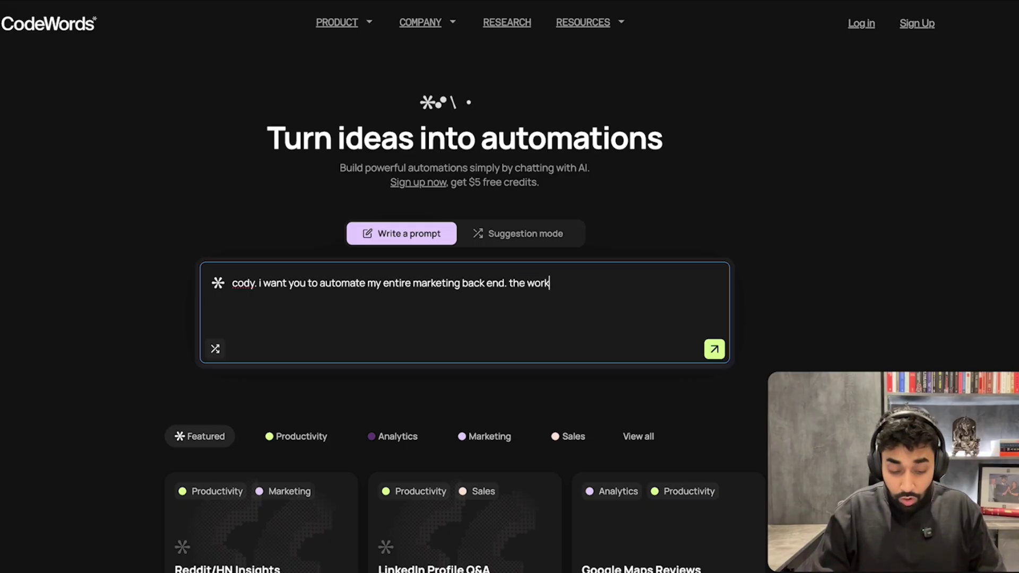
type("flow i normally use is uploa")
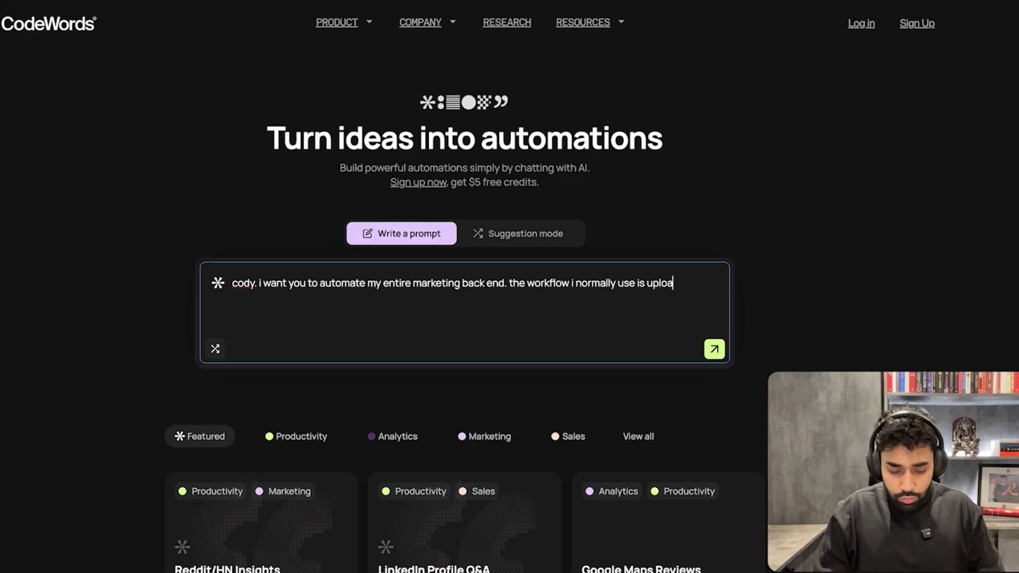
type(" dinstagram reels to instagram, hav")
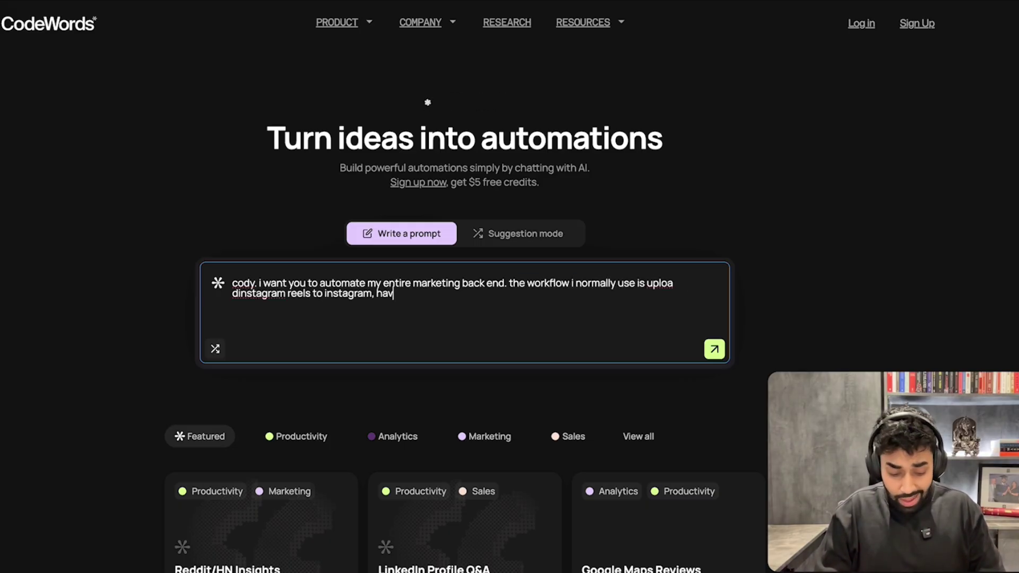
type("e them also uploaded to t")
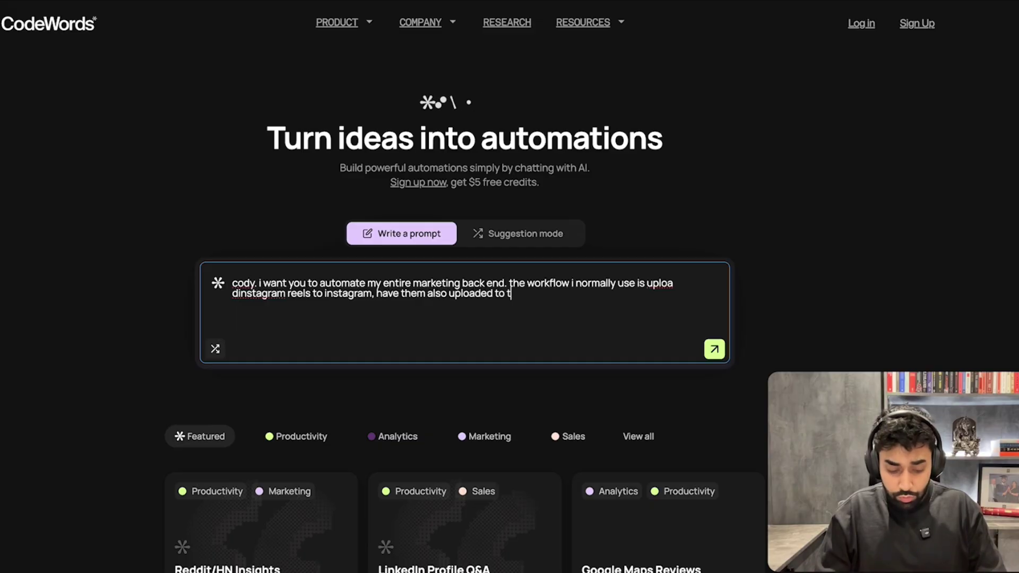
type("iktok, have a similar post")
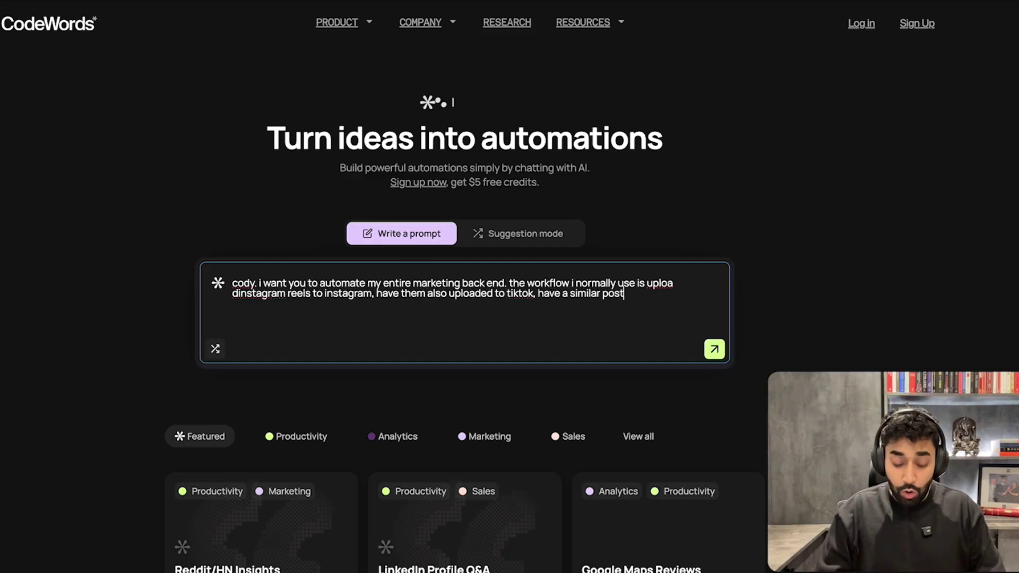
type(" based on the same conte")
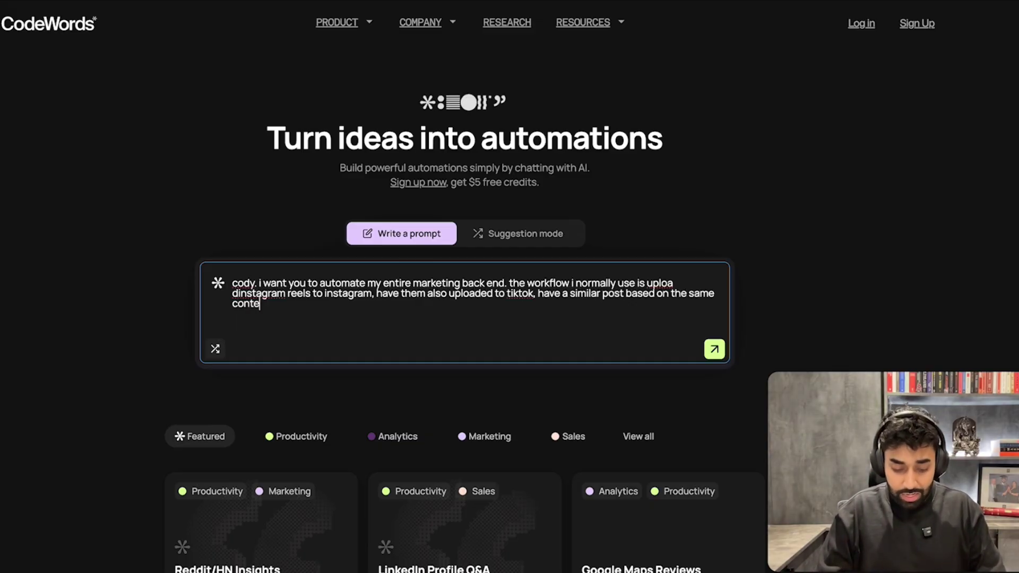
type("xt go out on linked. then i want")
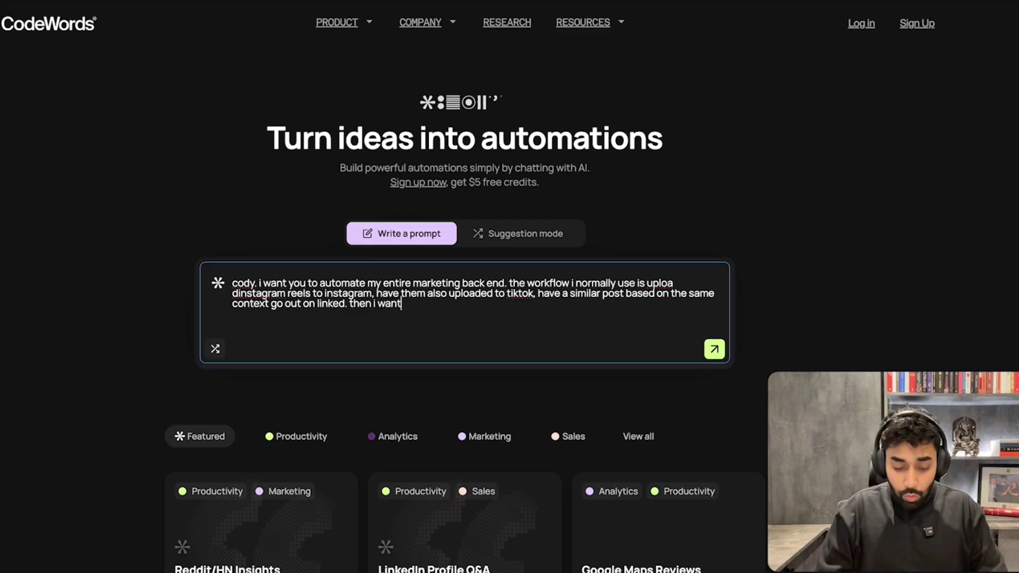
Add a request to track all data on view count, likes and any engagement in a google sheet.
type(" to track all of the data in ter")
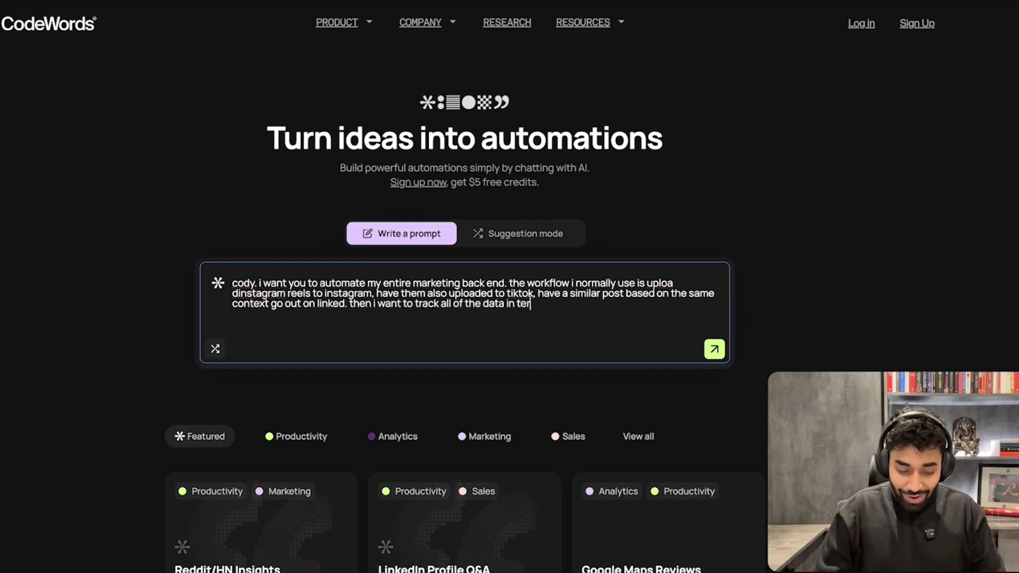
type("ms of view count, likes, an")
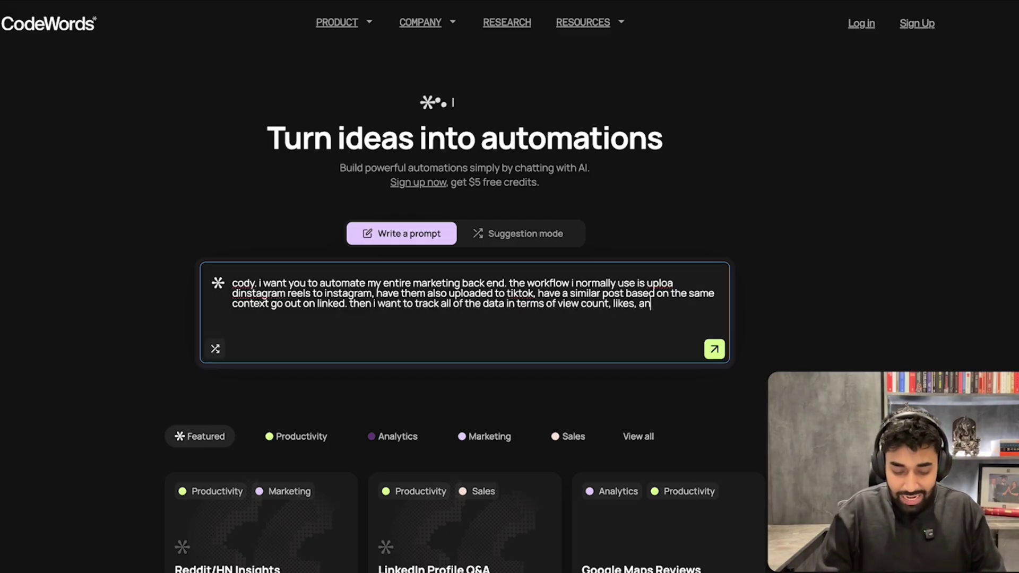
type("y engagement basically in a")
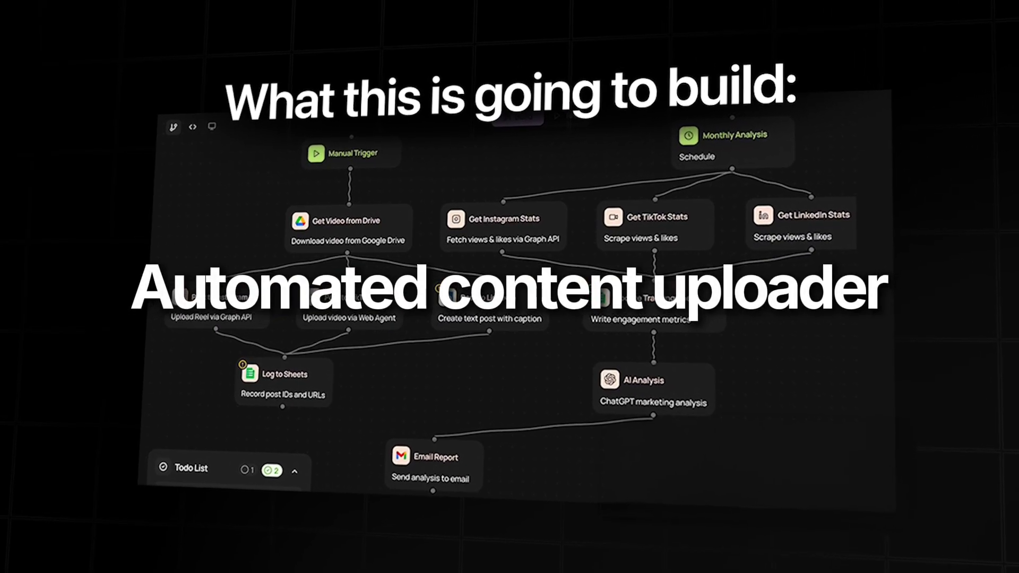
Ask for chatgpt to analyse like a marketing expert what is right, wrong and improvable based on the data, and submit the prompt.
type("al")
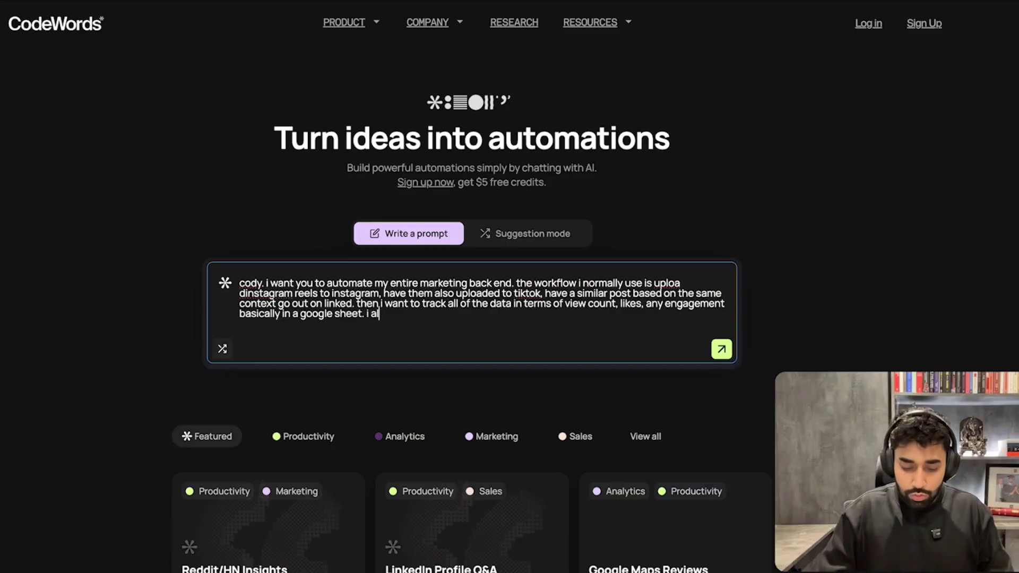
type("so want you to connect ")
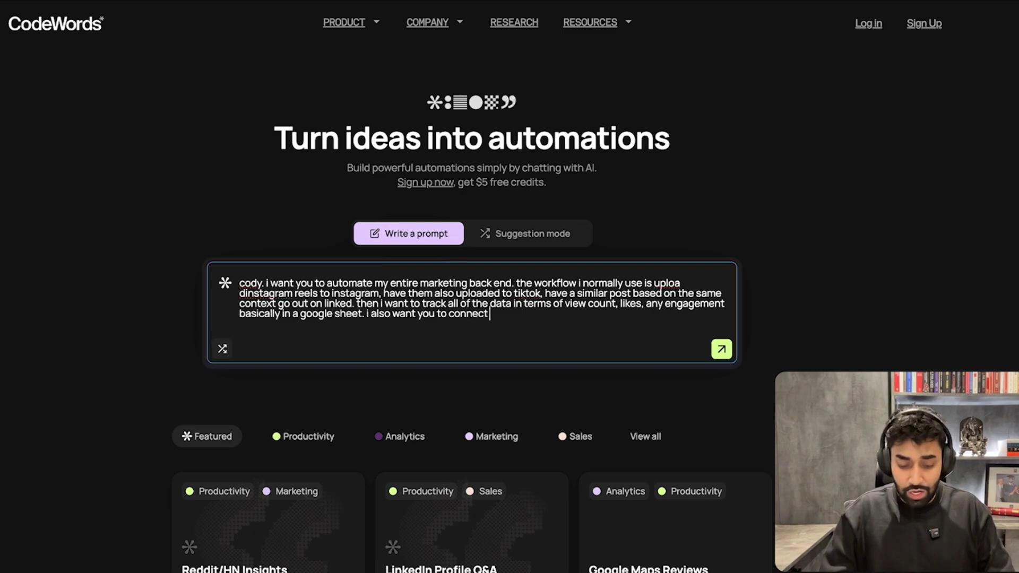
type("chatgpt to evaluate and a")
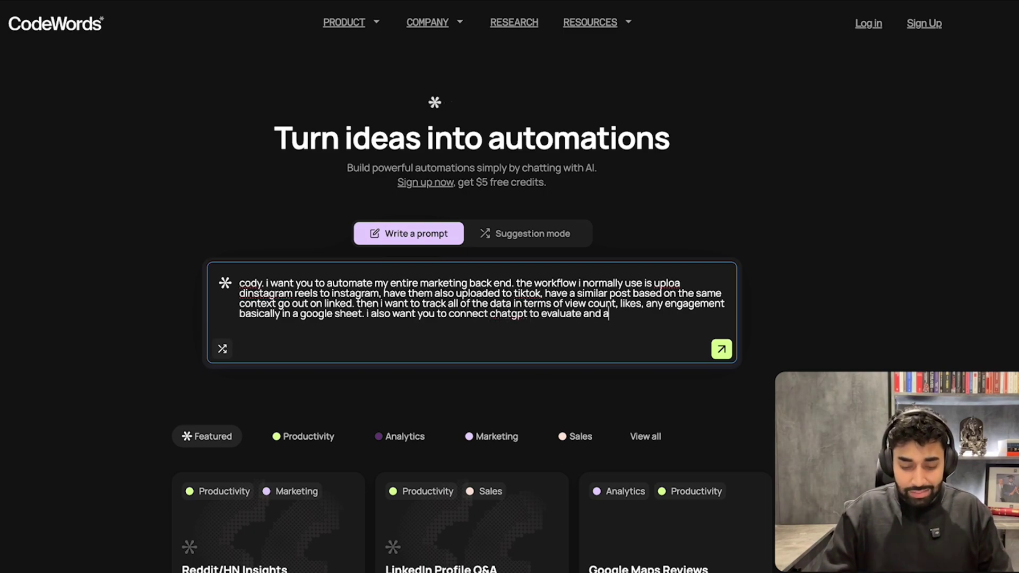
type("nalyse like a marketin")
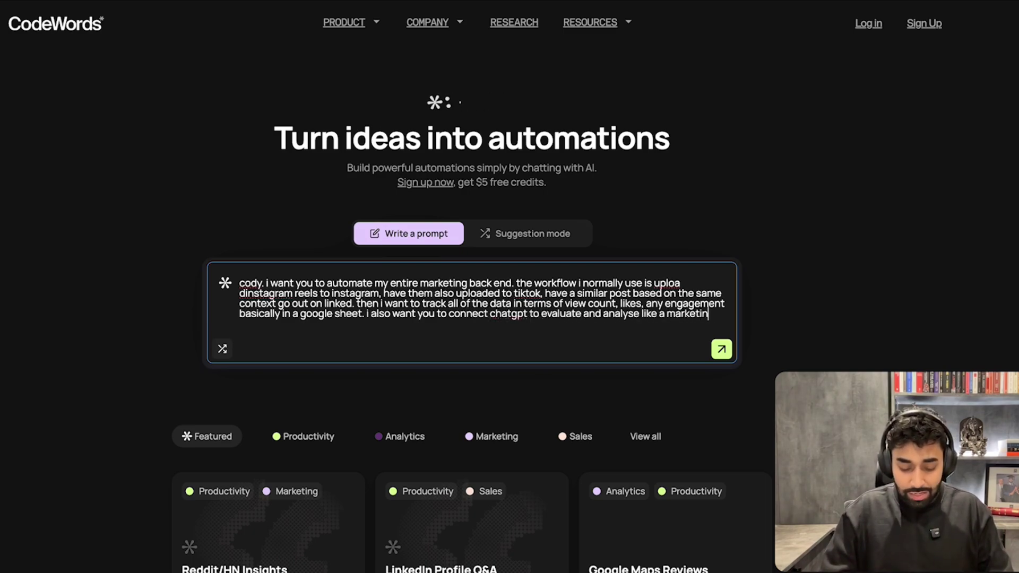
type("g expert what im doing right, what im ")
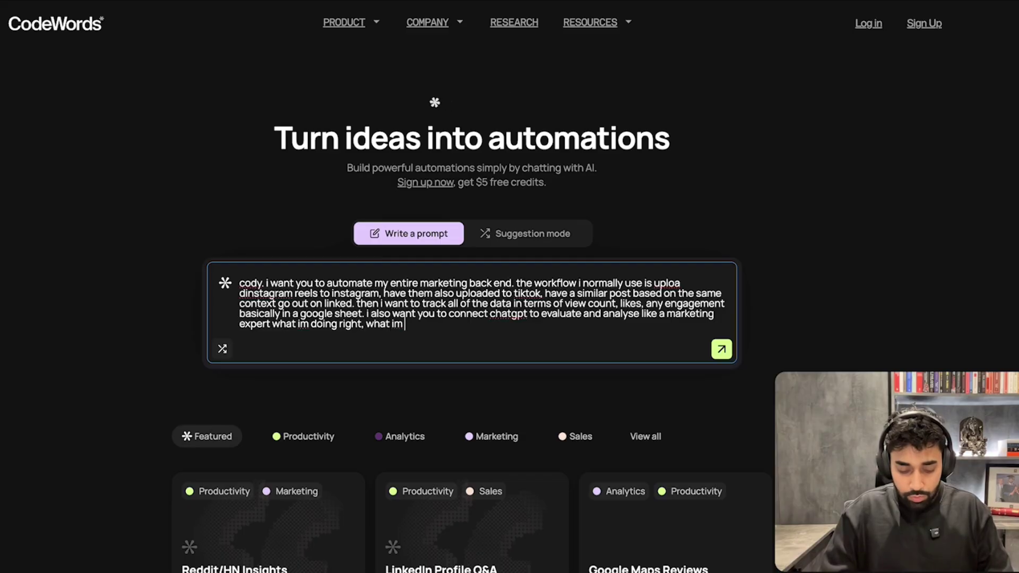
type("doing wrong and how i can improve")
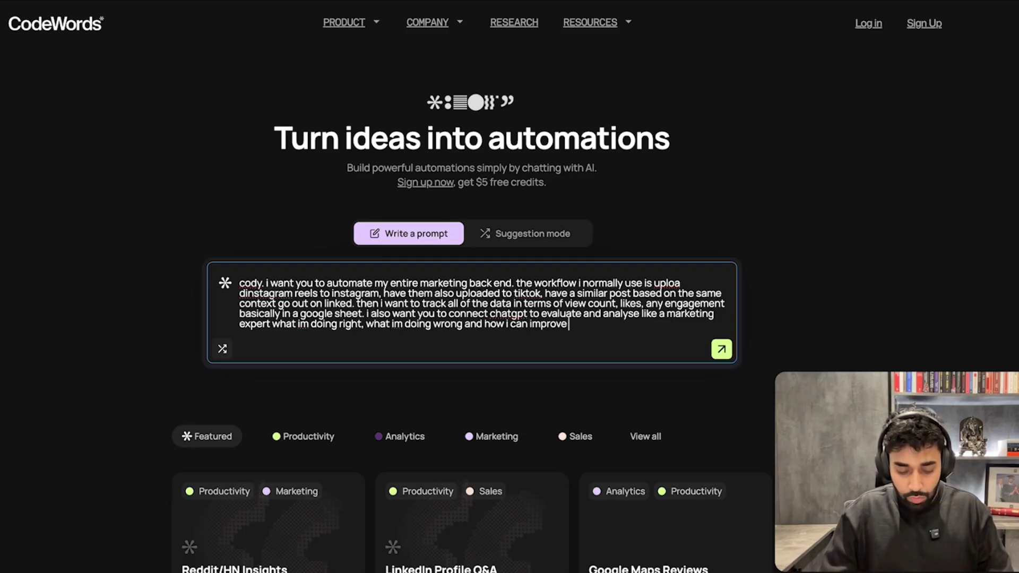
type(" my marketing, based on the co")
type("alysis and data received.")
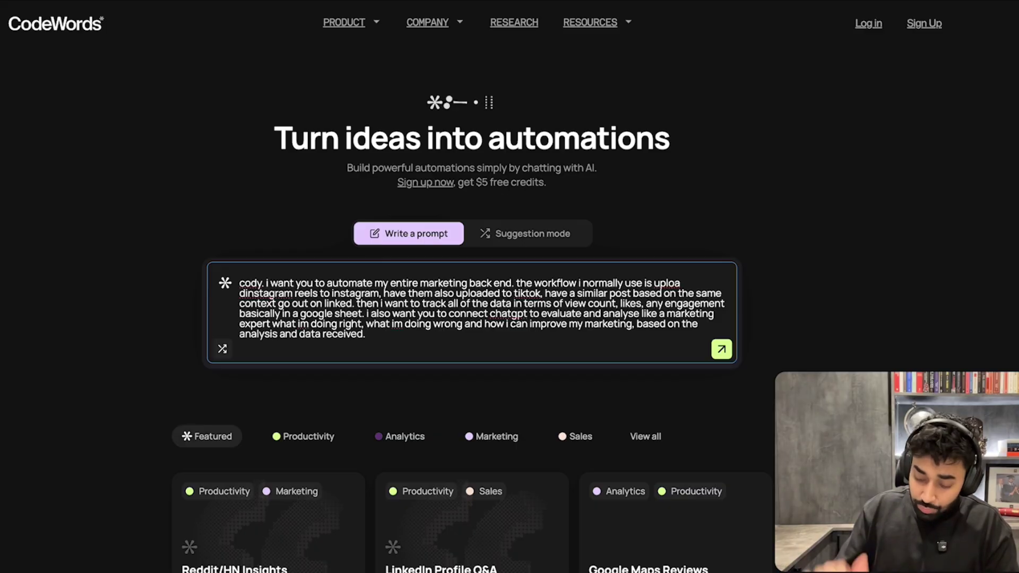
key("Return")
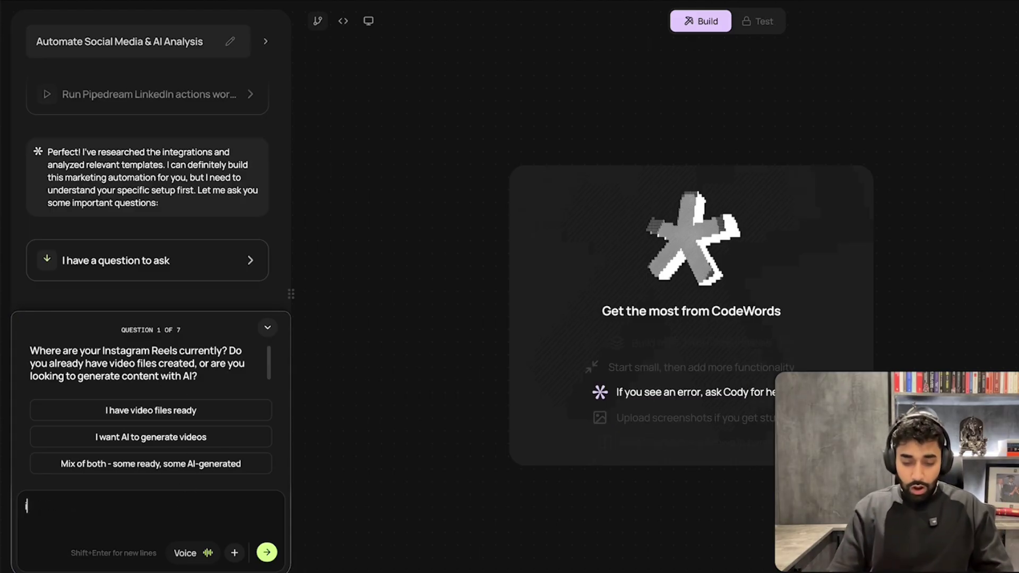
Answer the question about where the Instagram Reels are with "i have them all saved in a google drive".
type("i have them all sa")
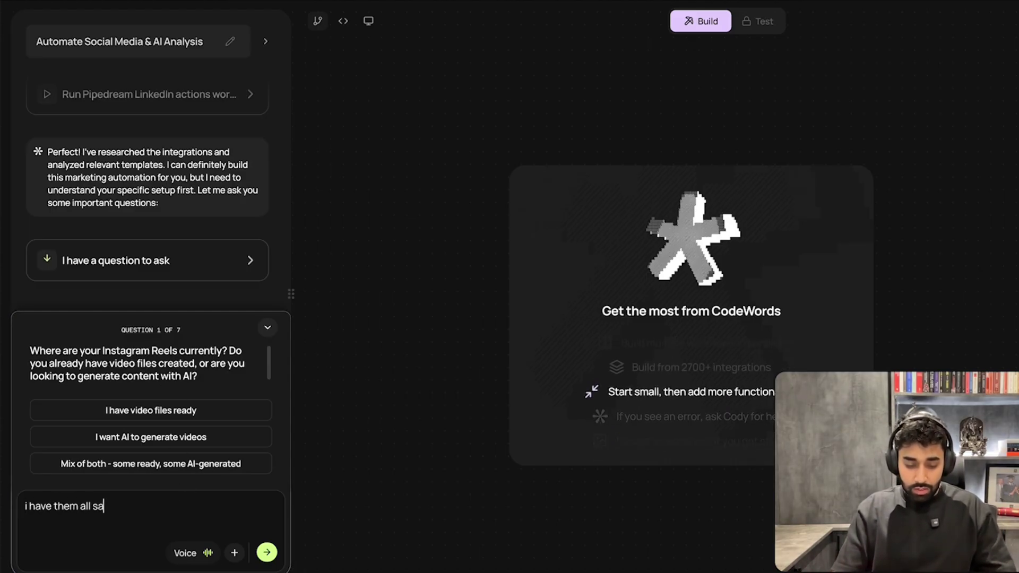
type("ved in a google d")
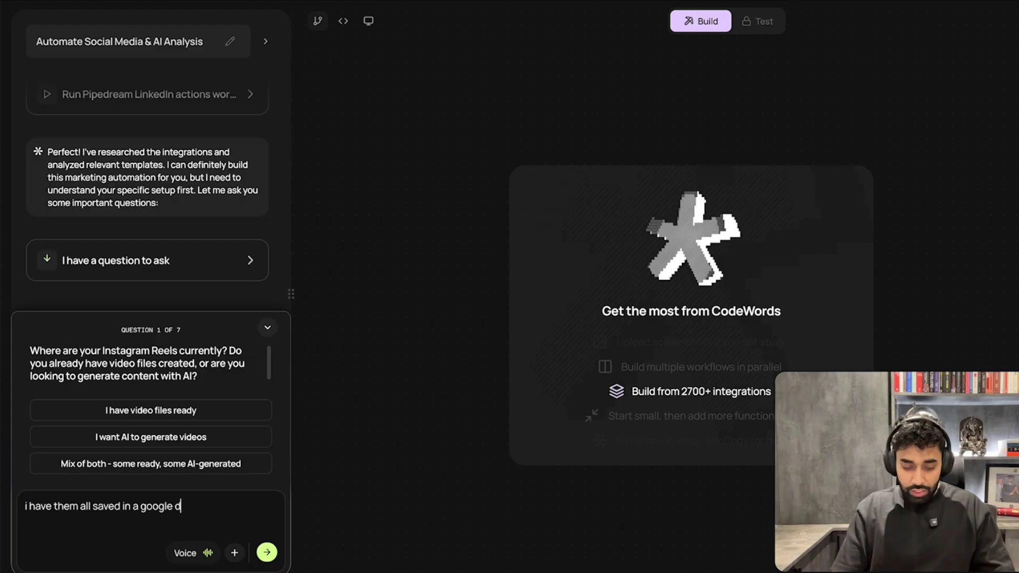
key("Return")
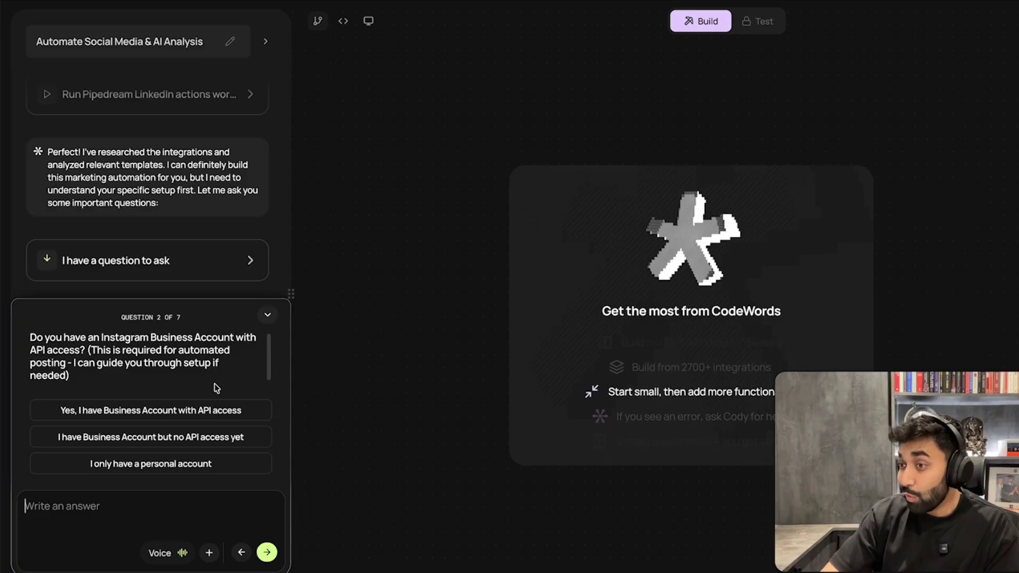
Answer the platform questions: Instagram Business Account but no API access yet, free browser automation for TikTok, personal profile for LinkedIn.
left_click(181, 438)
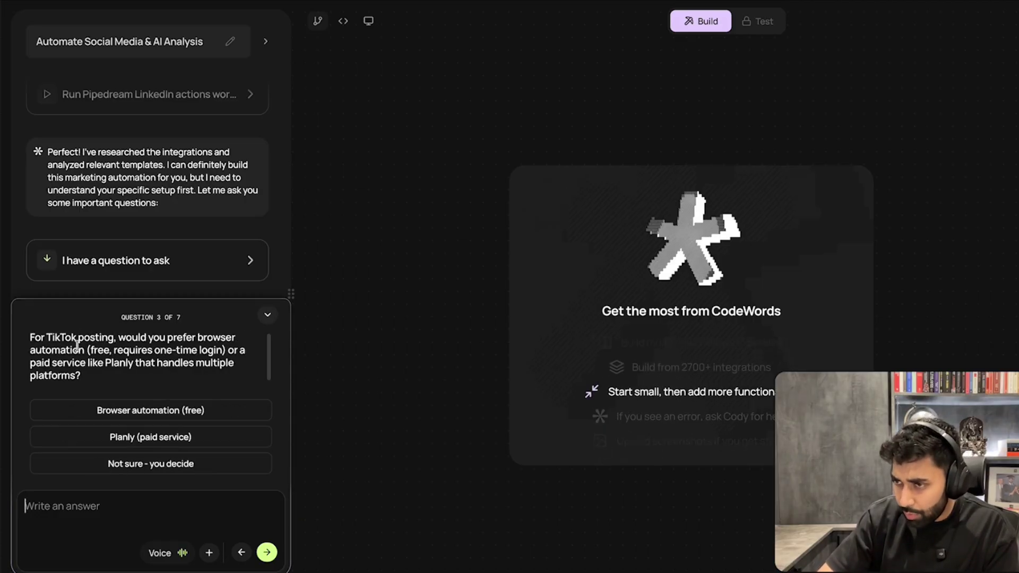
left_click(176, 412)
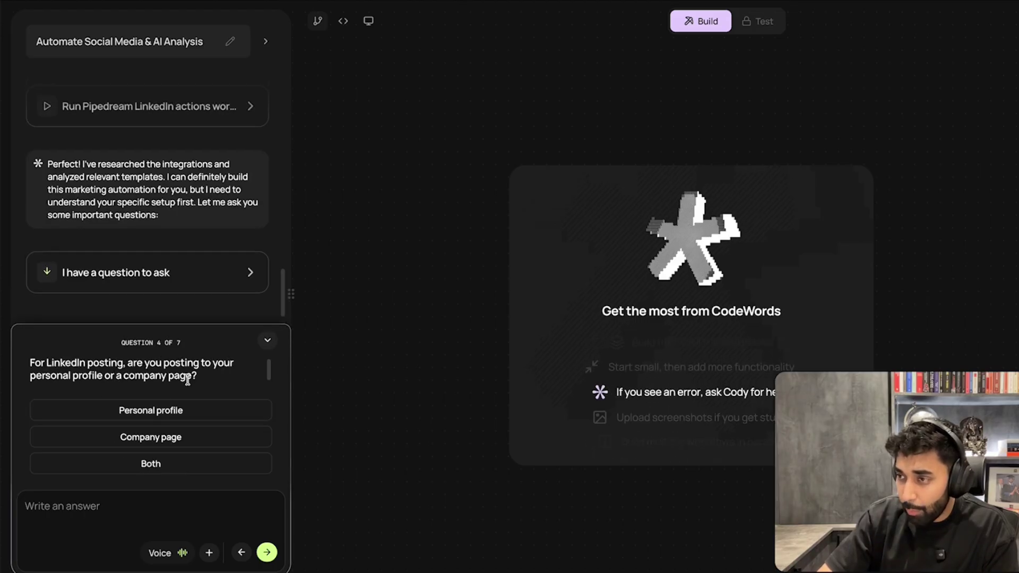
left_click(187, 412)
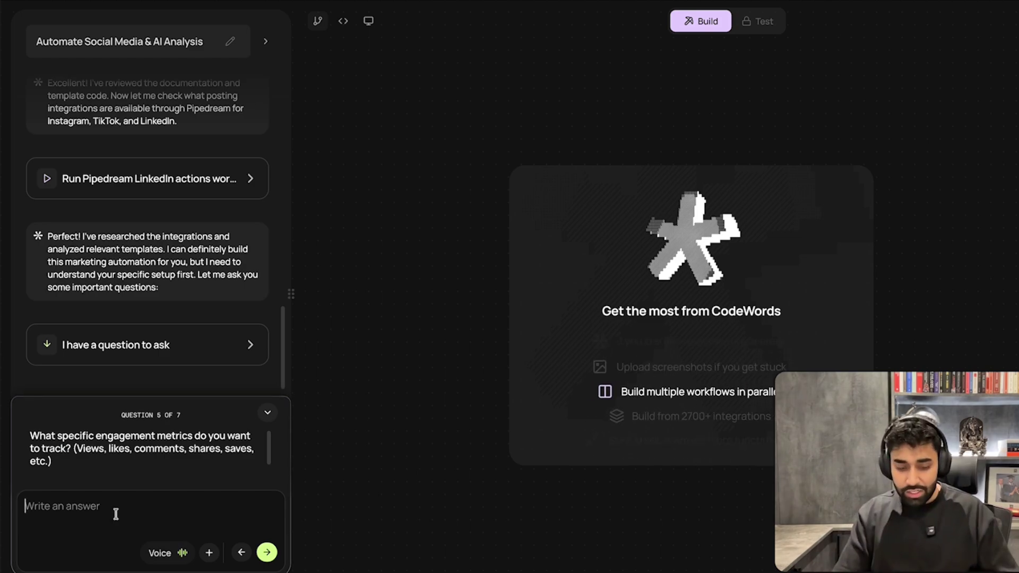
Answer the remaining questions with "views and likes" as metrics, manual upload each time as trigger, and a monthly summary for the ChatGPT report.
type("views and")
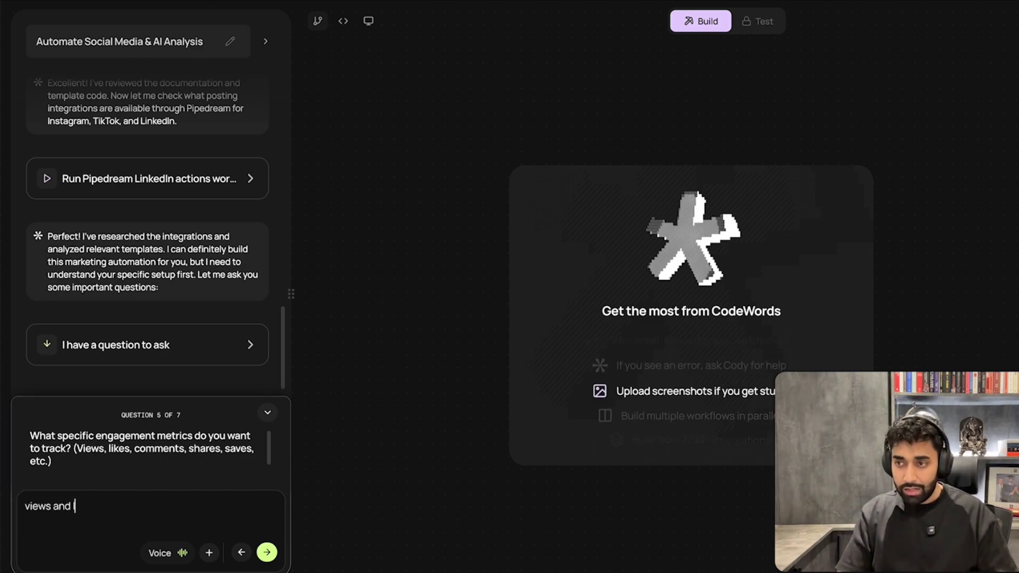
type(" likes")
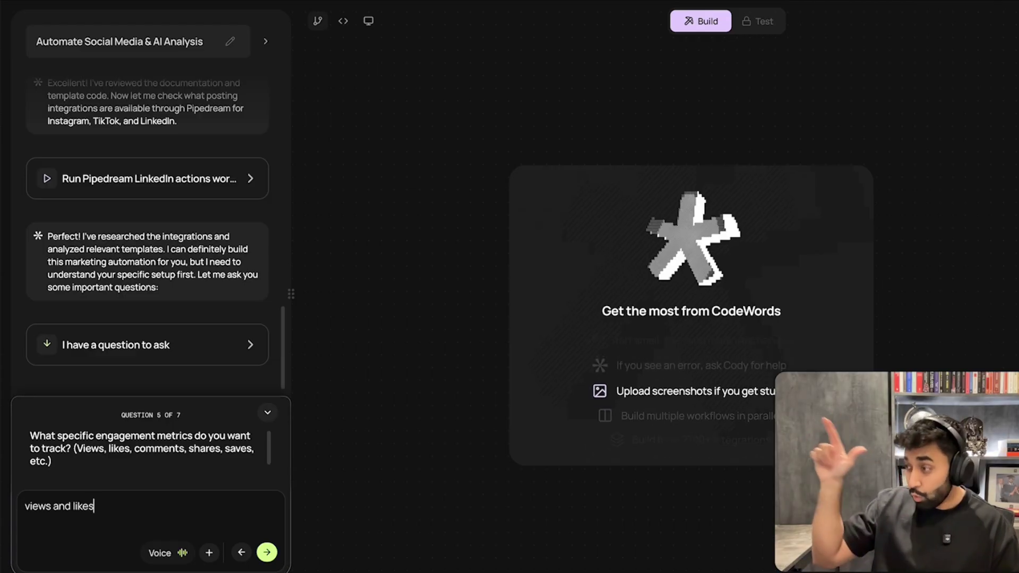
key("Return")
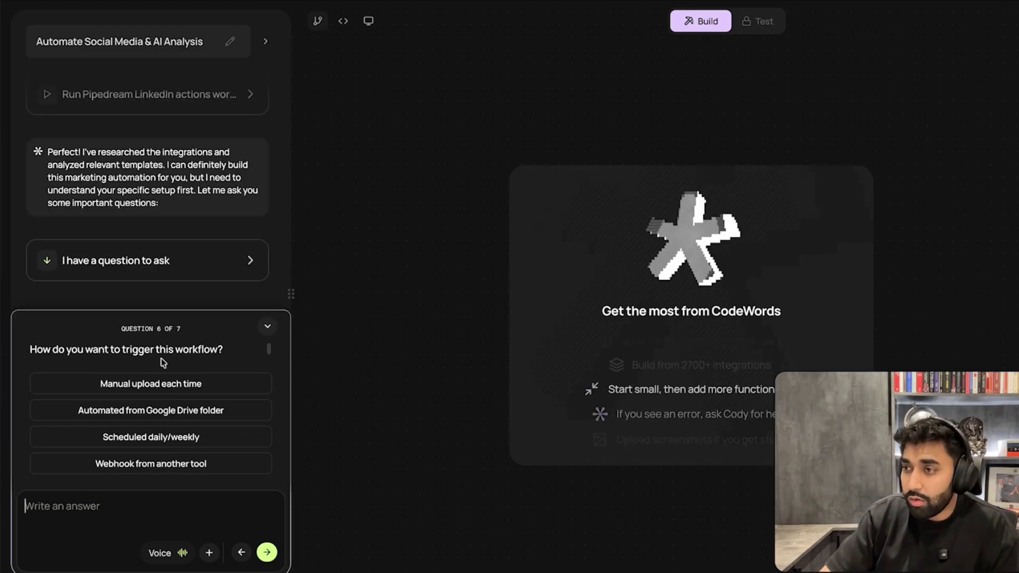
left_click(185, 388)
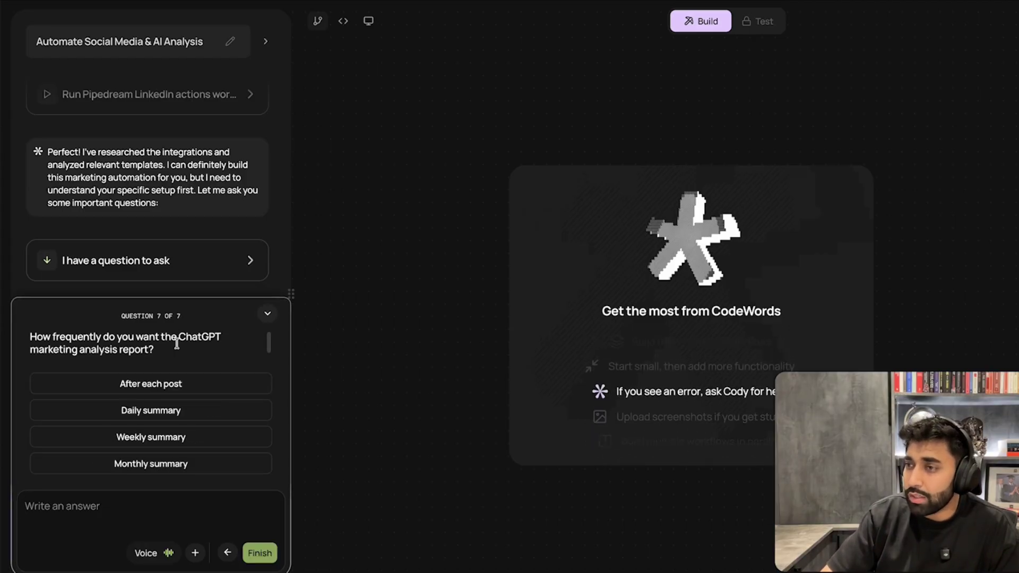
left_click(196, 465)
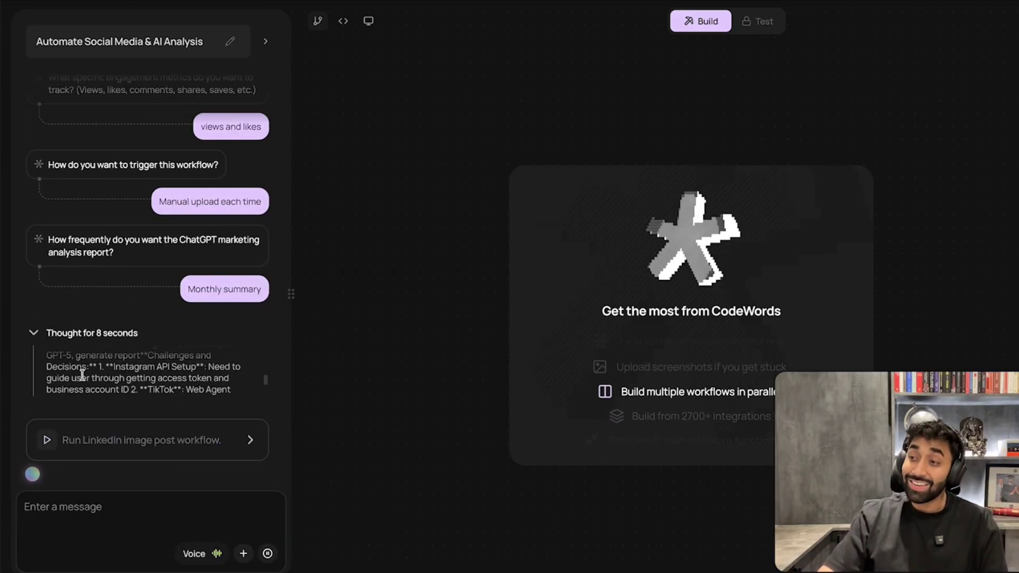
Review the submitted answers in the chat and examine the generated workflow graph.
scroll(85, 378, "up", 10)
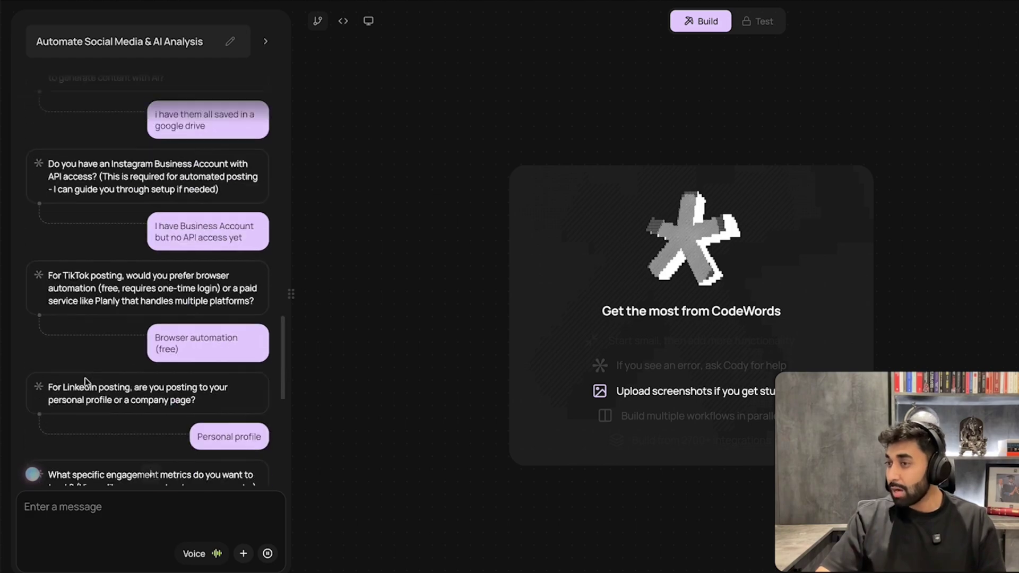
scroll(84, 378, "down", 2)
scroll(84, 378, "down", 3)
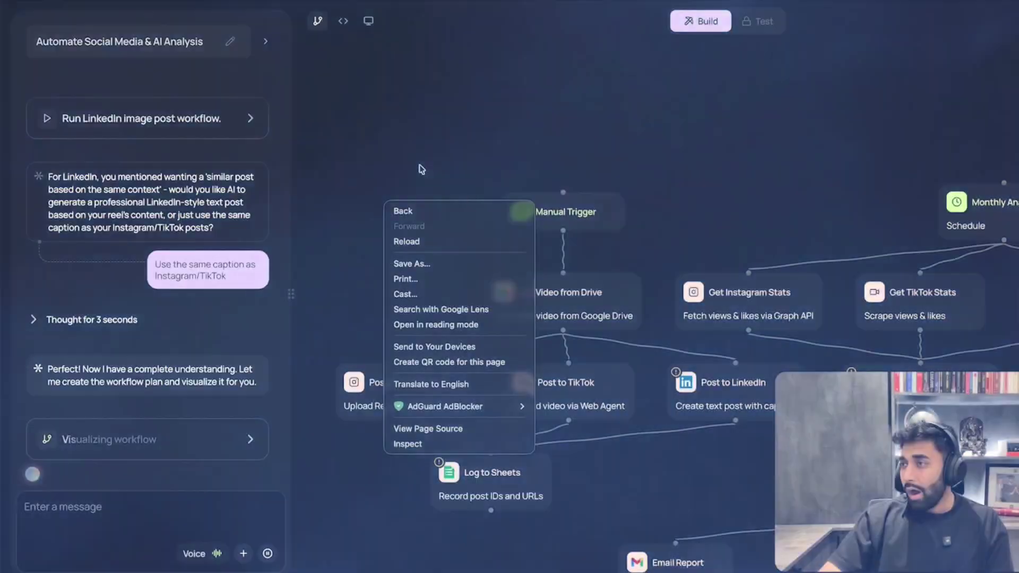
left_click(419, 165)
left_click_drag(385, 237, 351, 118)
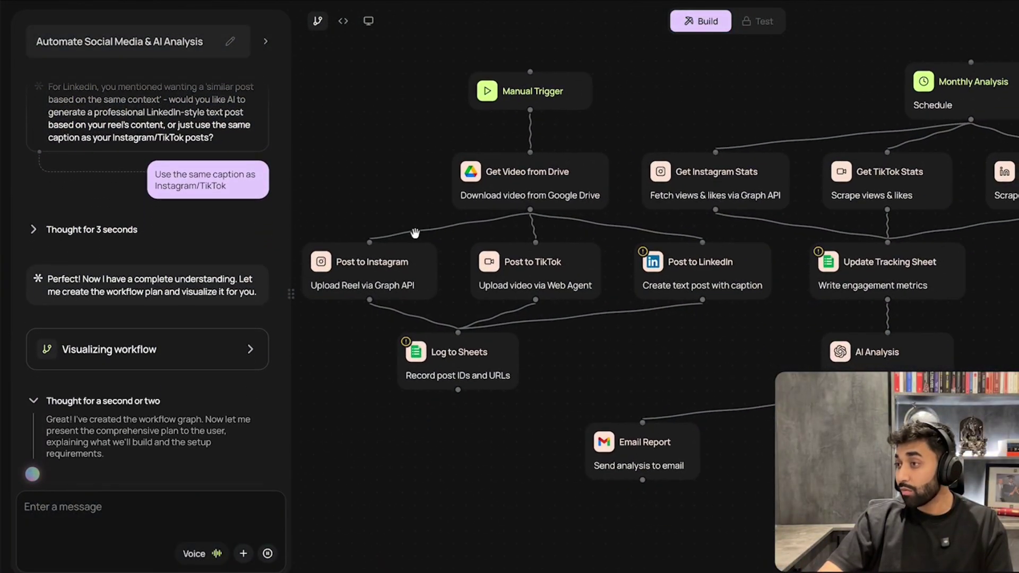
Examine the reel-posting and monthly-analysis branches of the workflow graph alongside the marketing automation plan in the chat.
mouse_move(518, 273)
left_mouse_down()
mouse_move(367, 296)
mouse_move(515, 265)
left_mouse_up()
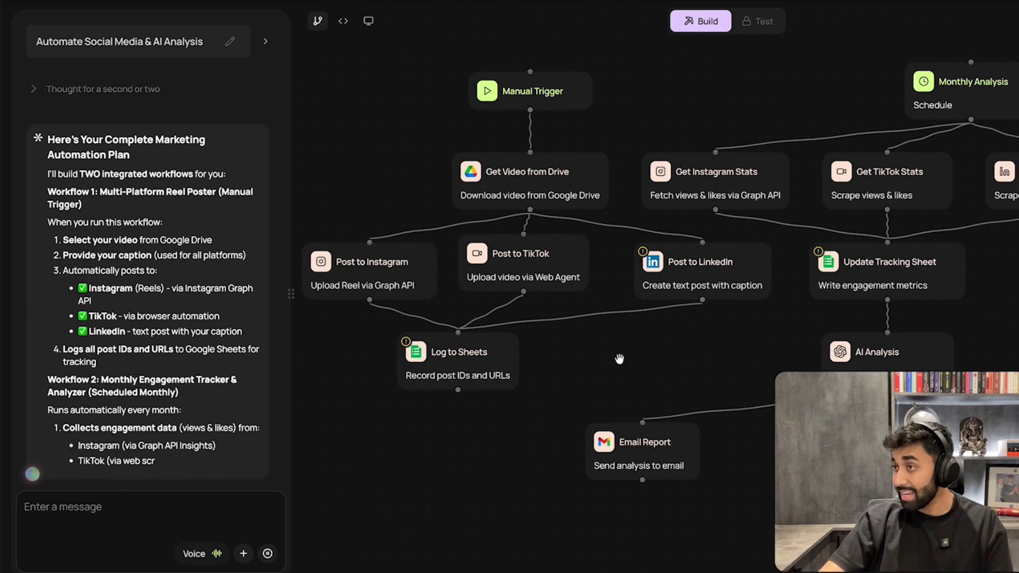
right_click(626, 335)
left_click(587, 341)
left_click_drag(587, 341, 490, 326)
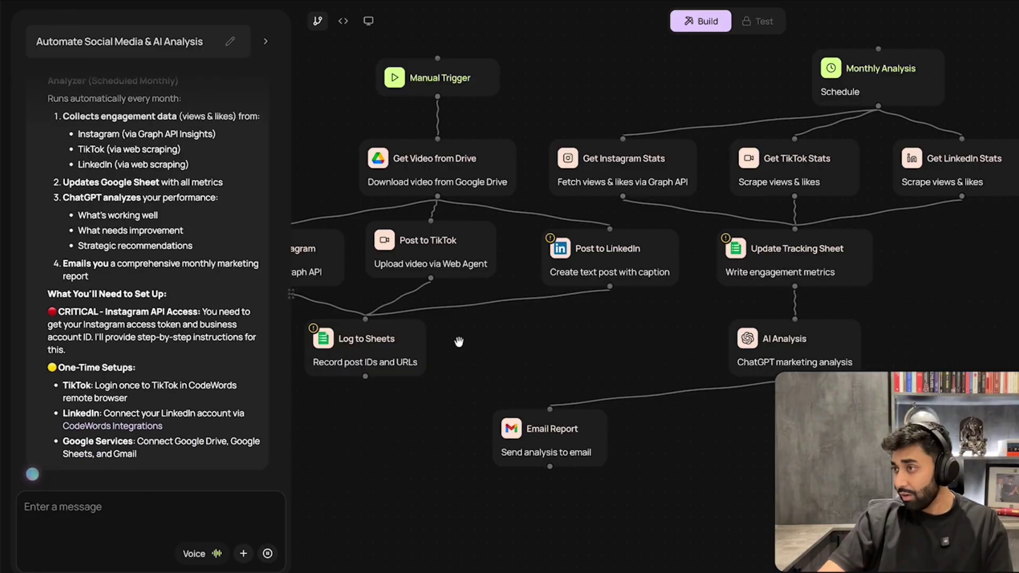
right_click(454, 332)
left_click(644, 308)
left_click_drag(644, 308, 766, 275)
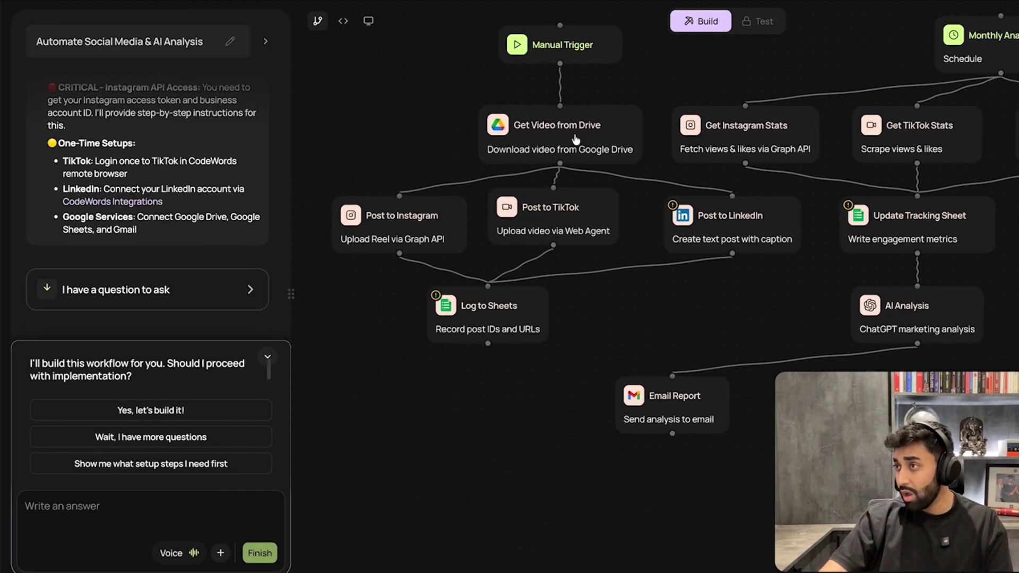
left_click_drag(645, 337, 480, 361)
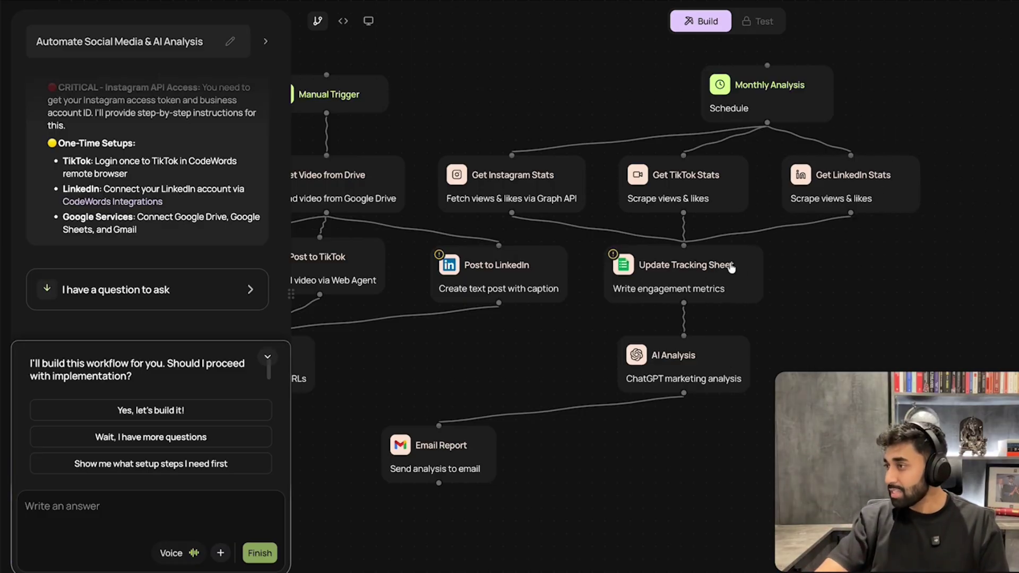
left_click_drag(439, 367, 621, 326)
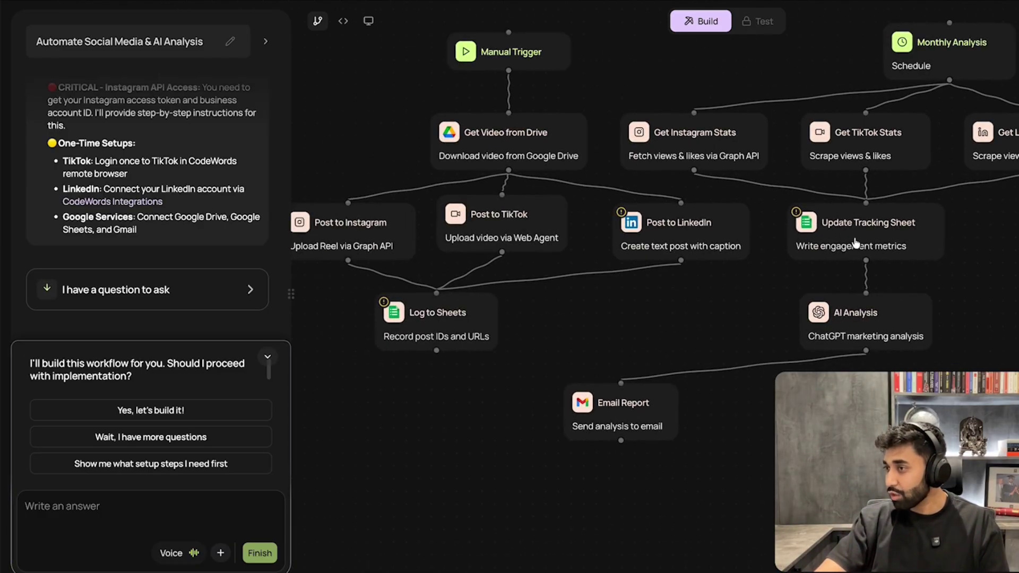
scroll(662, 346, "right", 5)
scroll(662, 345, "down", 2)
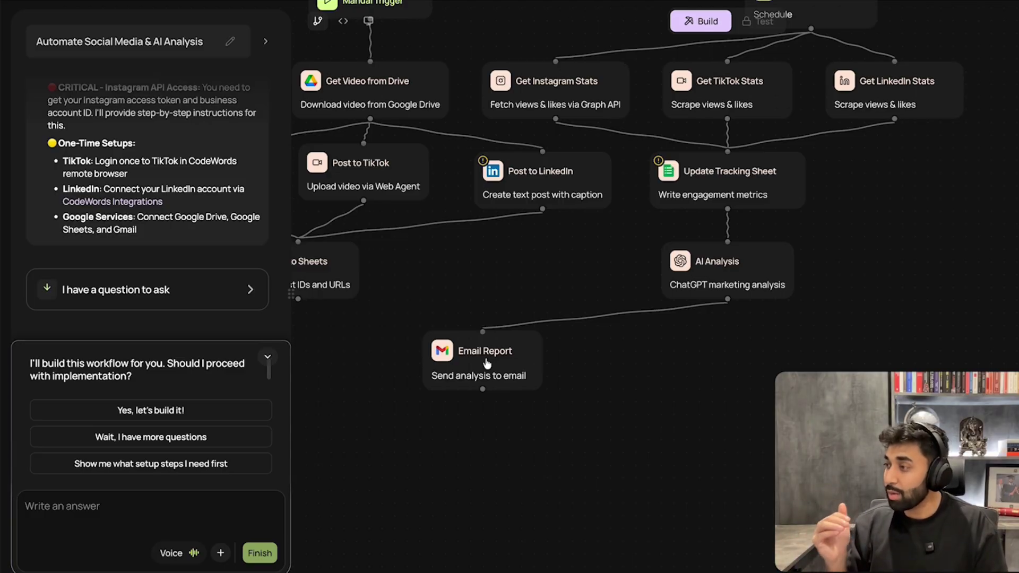
Approve the implementation with "Yes, let's build it!" and choose the "Build first, test later" approach.
left_click(206, 409)
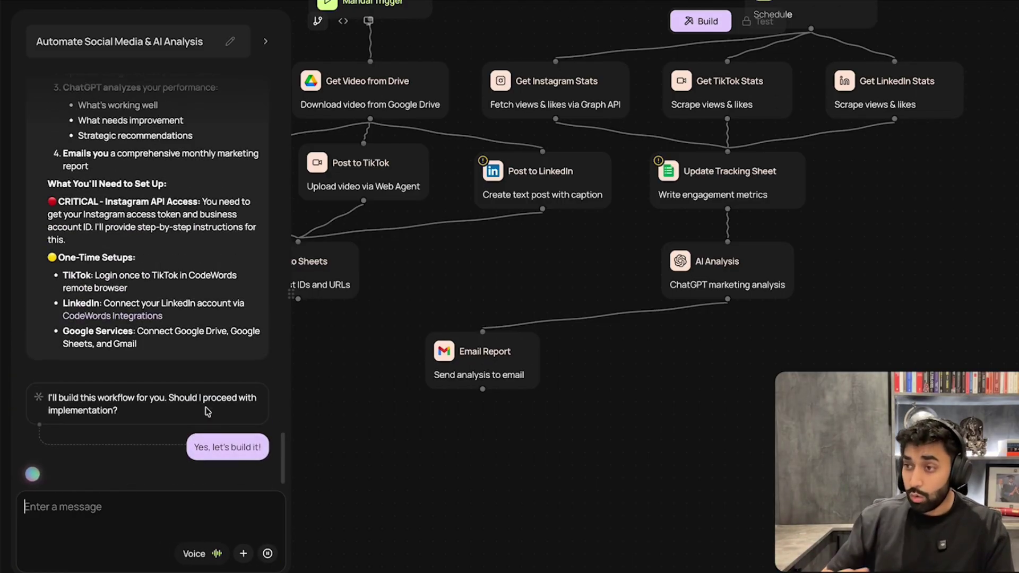
left_click(211, 445)
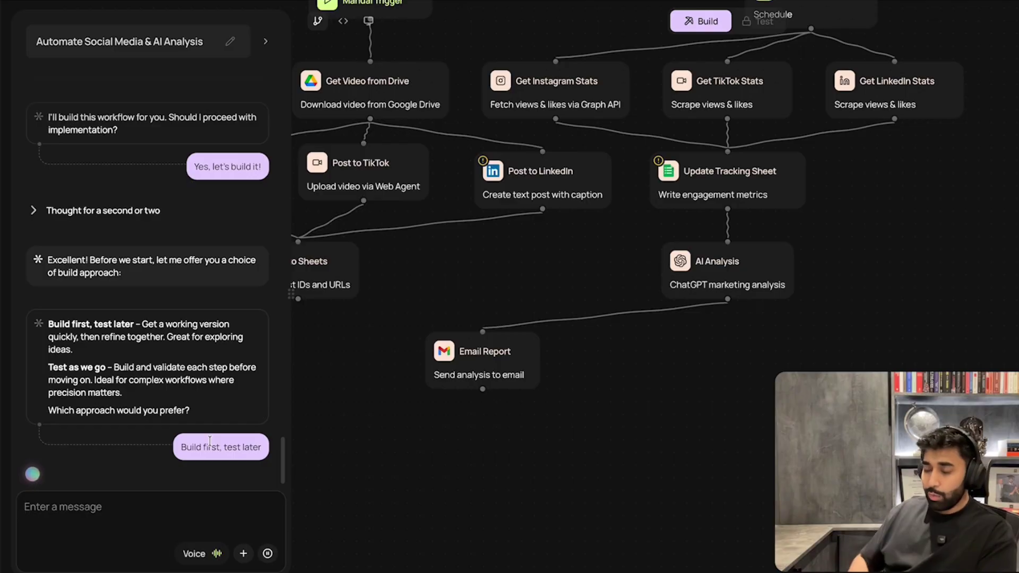
Review the earlier answers and the original automation request in the chat, and compare them with the whole workflow graph.
scroll(212, 201, "up", 15)
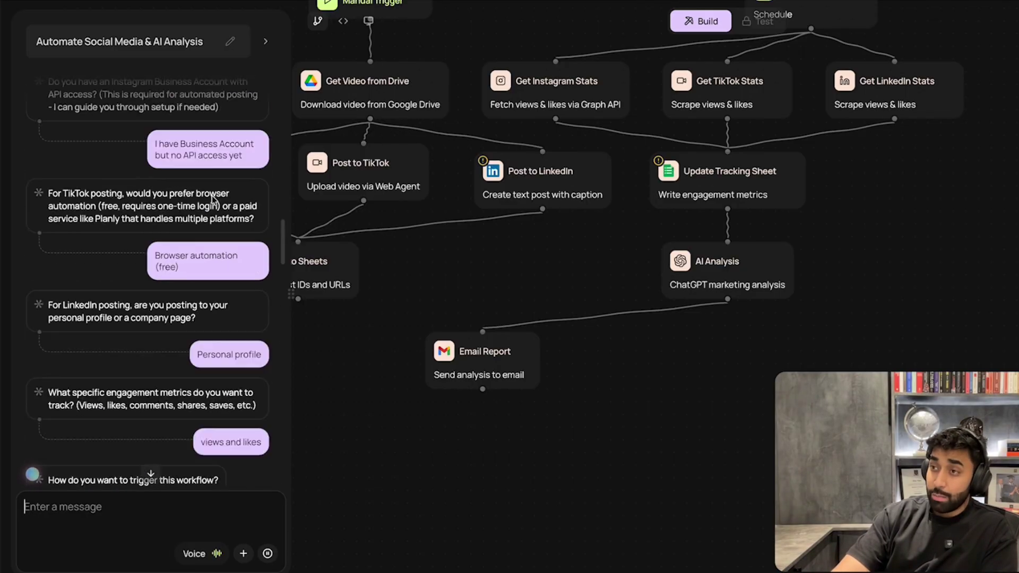
scroll(213, 201, "up", 4)
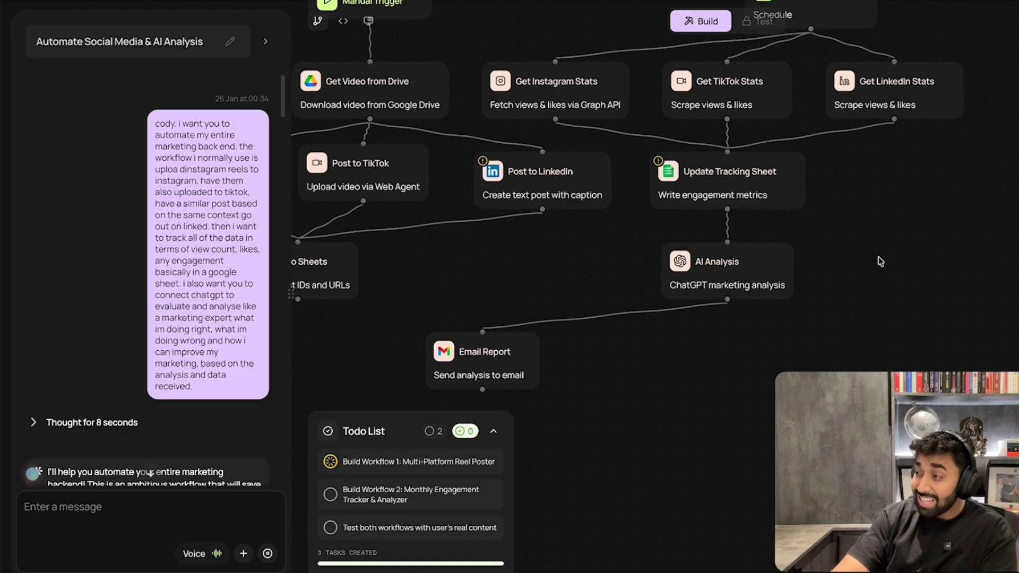
right_click(881, 211)
left_click(867, 266)
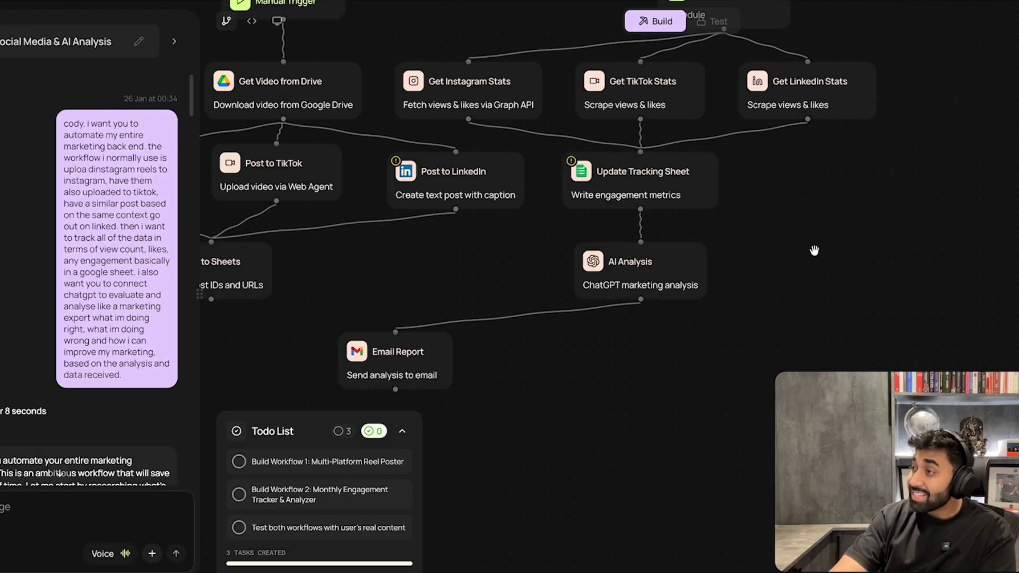
left_click_drag(886, 193, 951, 266)
scroll(830, 263, "up", 1)
scroll(831, 263, "down", 1)
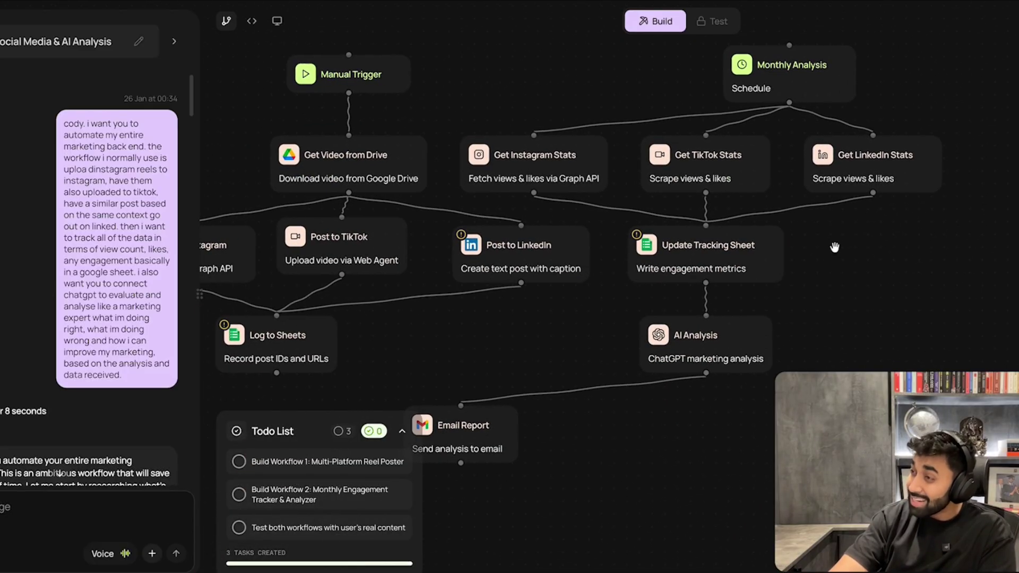
left_click_drag(818, 302, 939, 320)
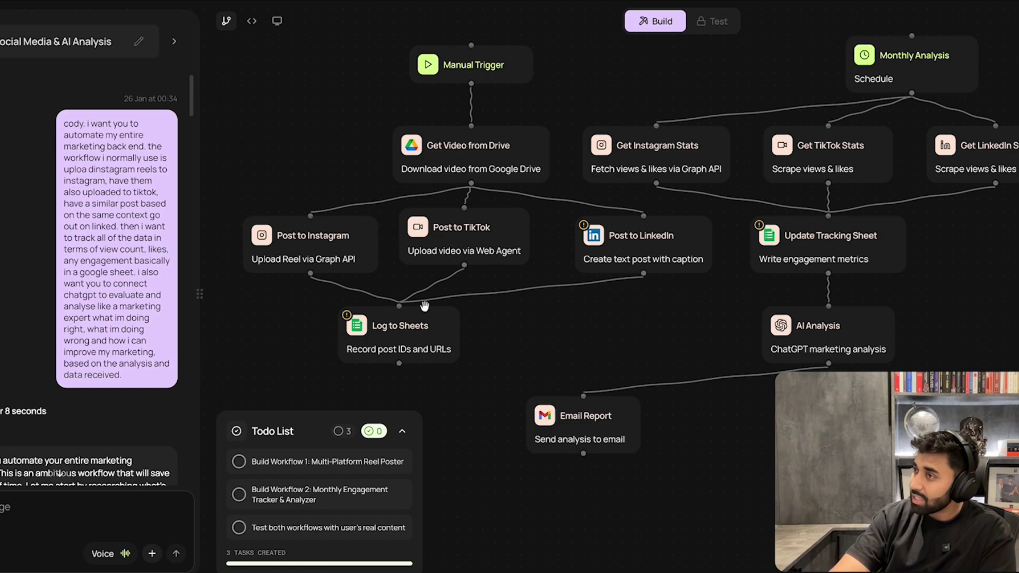
scroll(283, 380, "down", 3)
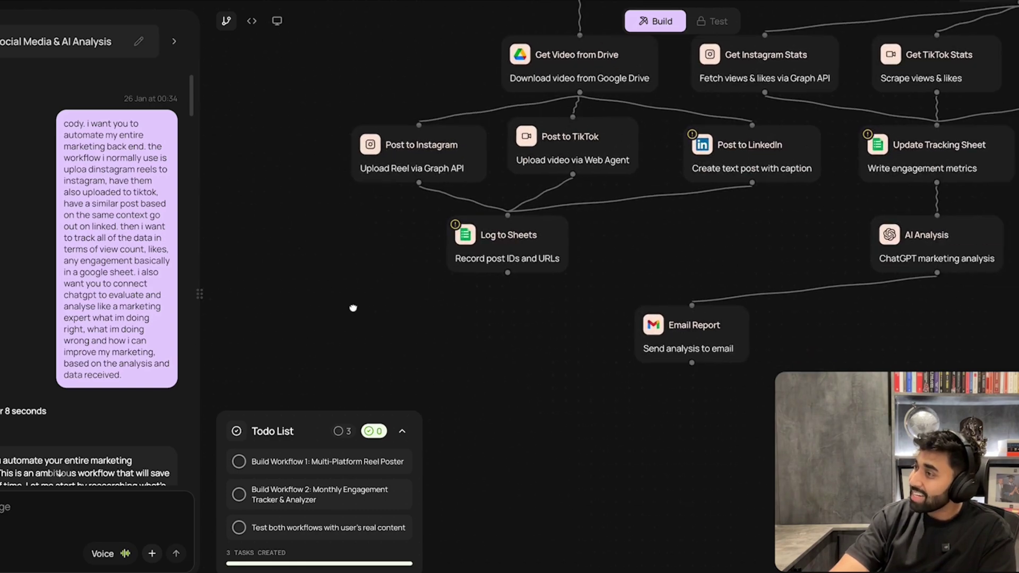
scroll(353, 305, "up", 3)
scroll(262, 355, "right", 3)
scroll(460, 335, "right", 2)
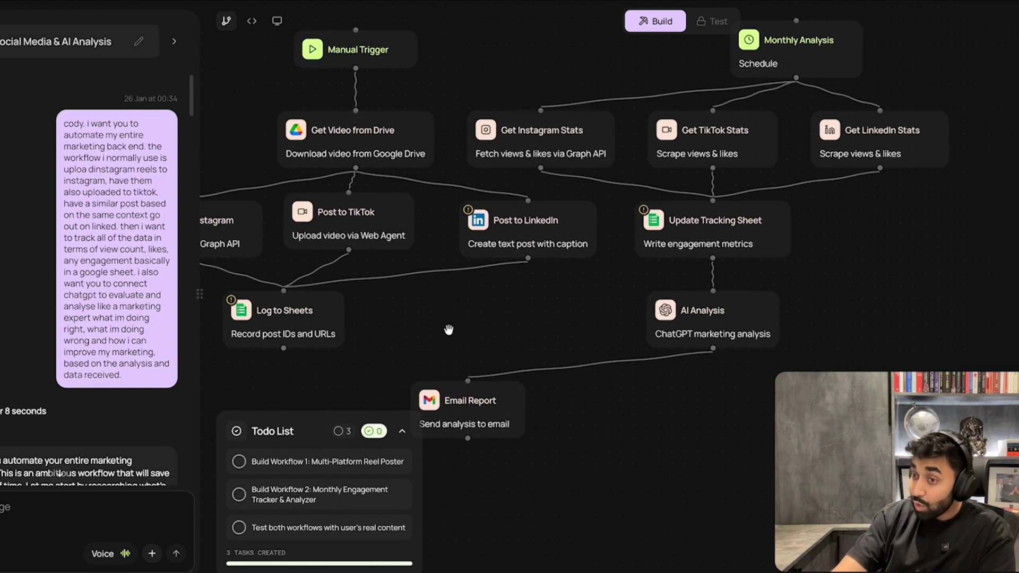
Follow the build progress in the chat, expanding the collapsed messages, and check the two workflows on the graph.
scroll(16, 344, "down", 10)
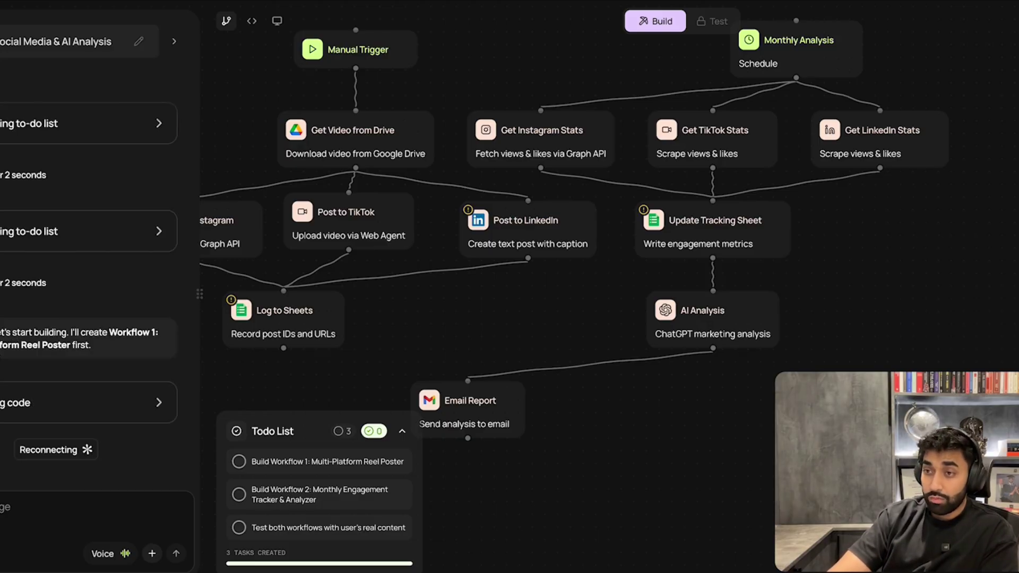
right_click(477, 341)
left_click(509, 298)
scroll(578, 346, "left", 5)
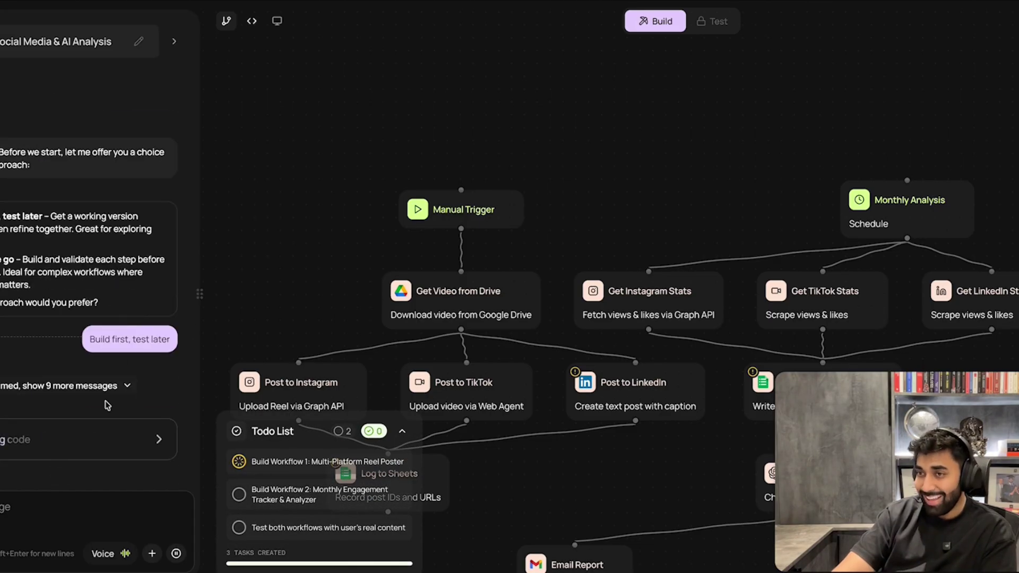
left_click(113, 389)
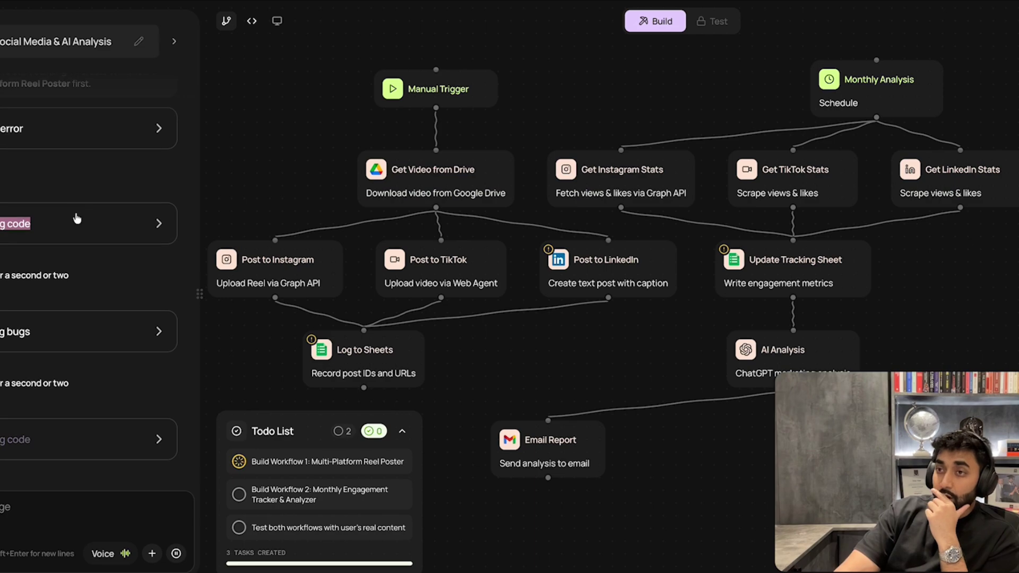
scroll(13, 223, "up", 2)
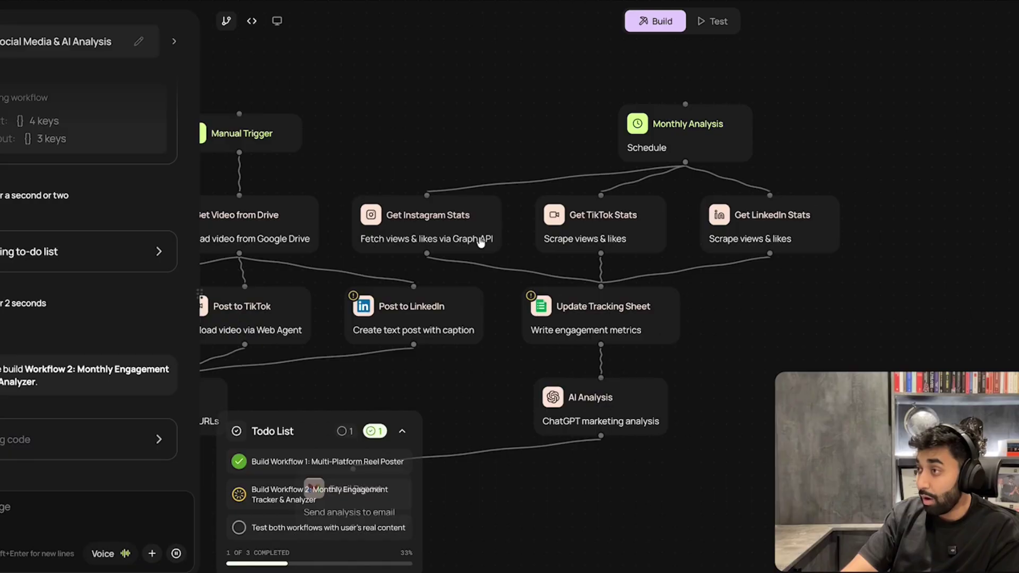
mouse_move(920, 108)
left_mouse_down()
mouse_move(753, 257)
mouse_move(905, 104)
left_mouse_up()
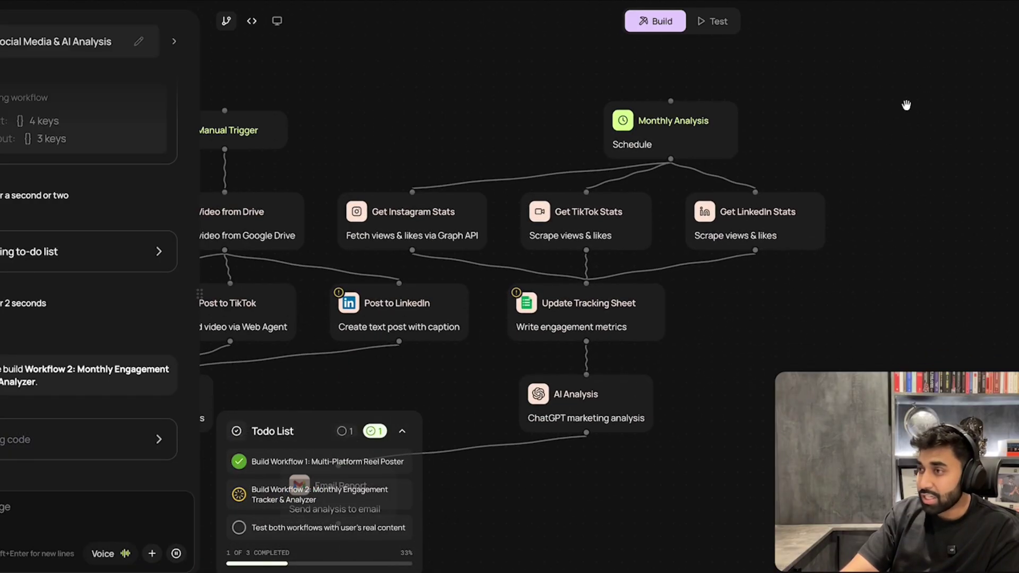
left_click_drag(532, 359, 683, 313)
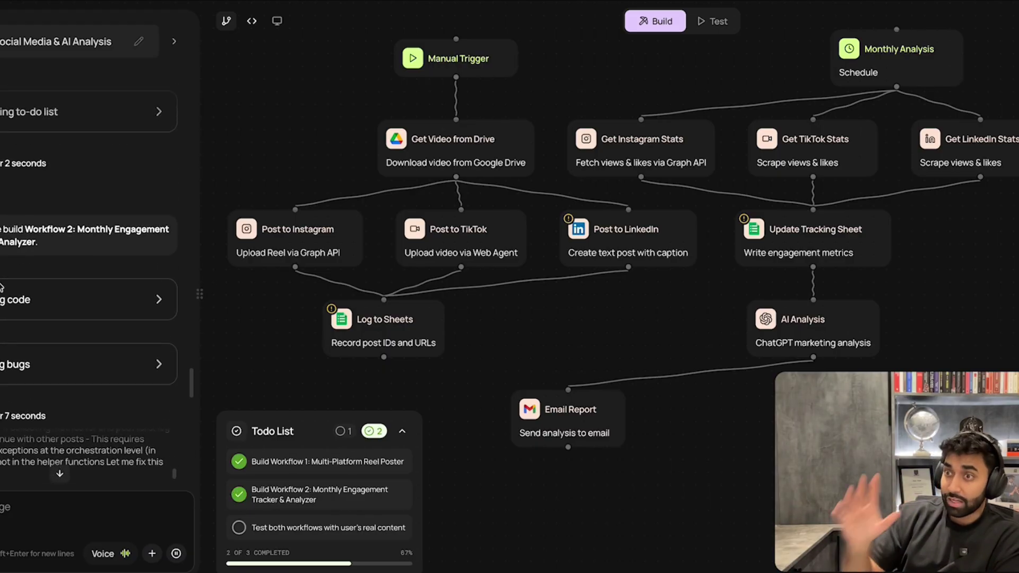
Re-read the marketing automation plan and answer the Instagram API credentials question with "I'll do this later and skip testing for now".
scroll(52, 262, "up", 1)
scroll(43, 362, "up", 10)
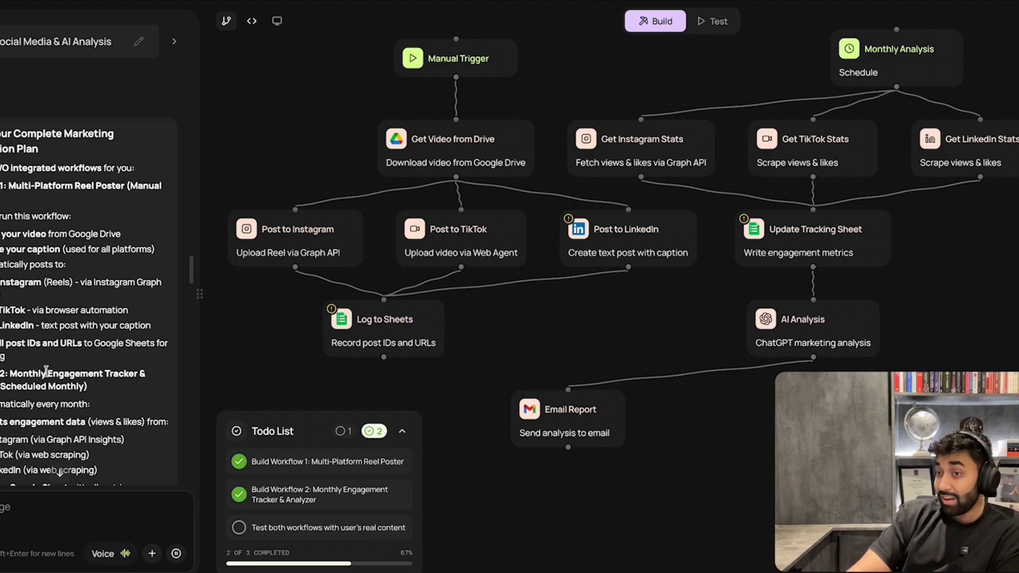
scroll(46, 371, "down", 1)
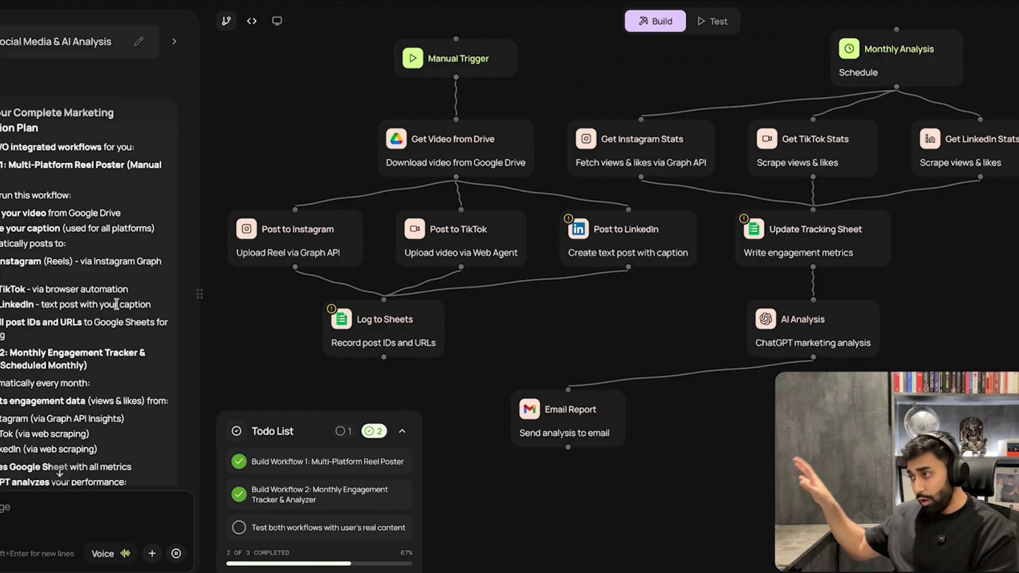
scroll(117, 304, "down", 4)
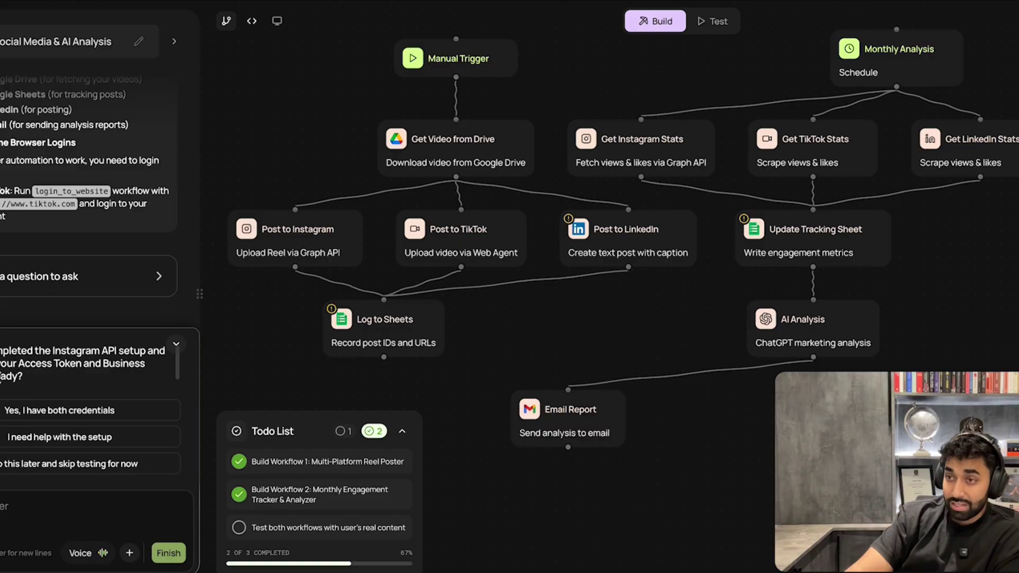
left_click(84, 468)
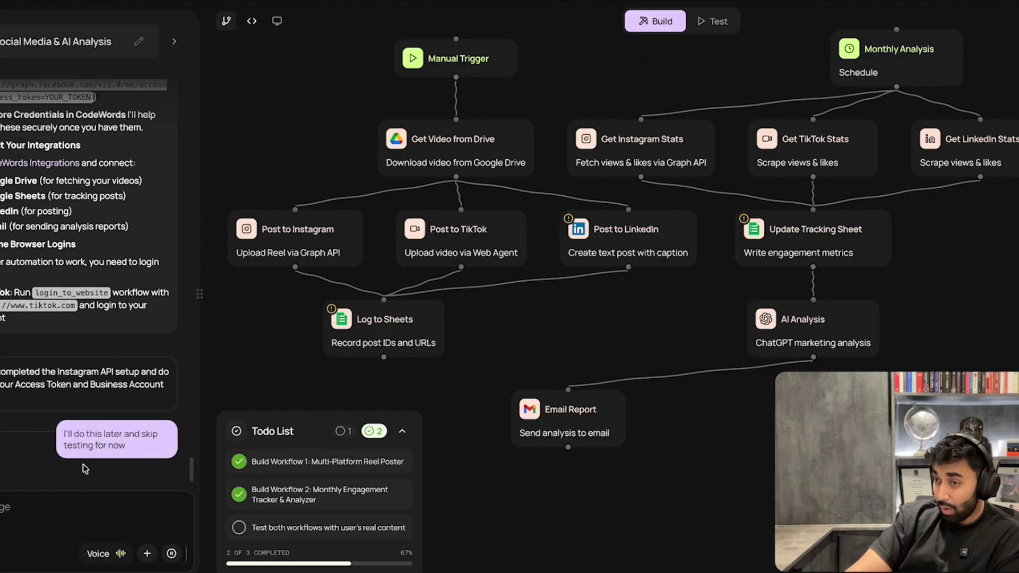
Read the summary of the two built workflows and the setup checklist for Instagram credentials, integrations and TikTok login.
scroll(16, 248, "up", 1)
scroll(17, 248, "up", 1)
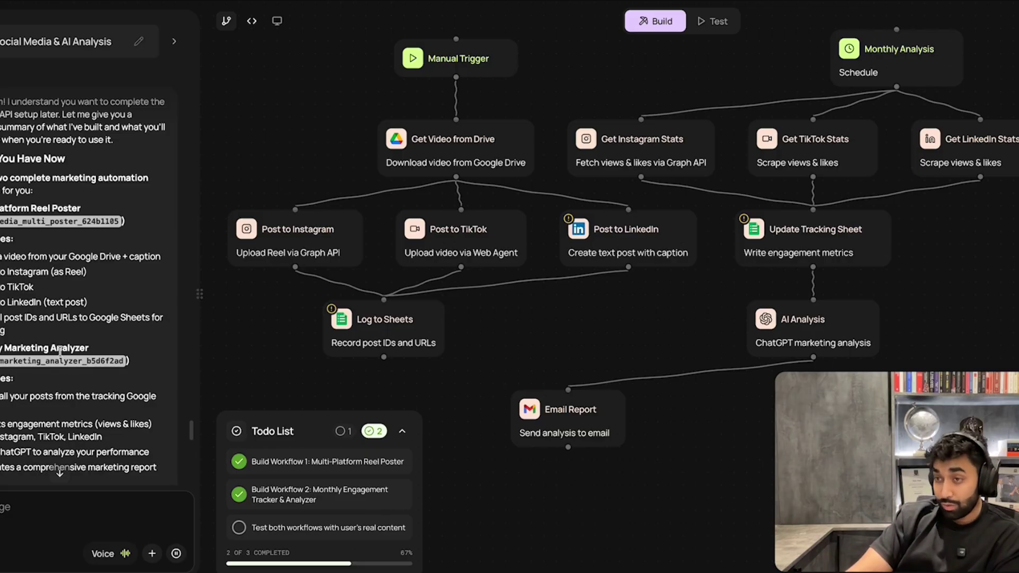
scroll(60, 350, "down", 5)
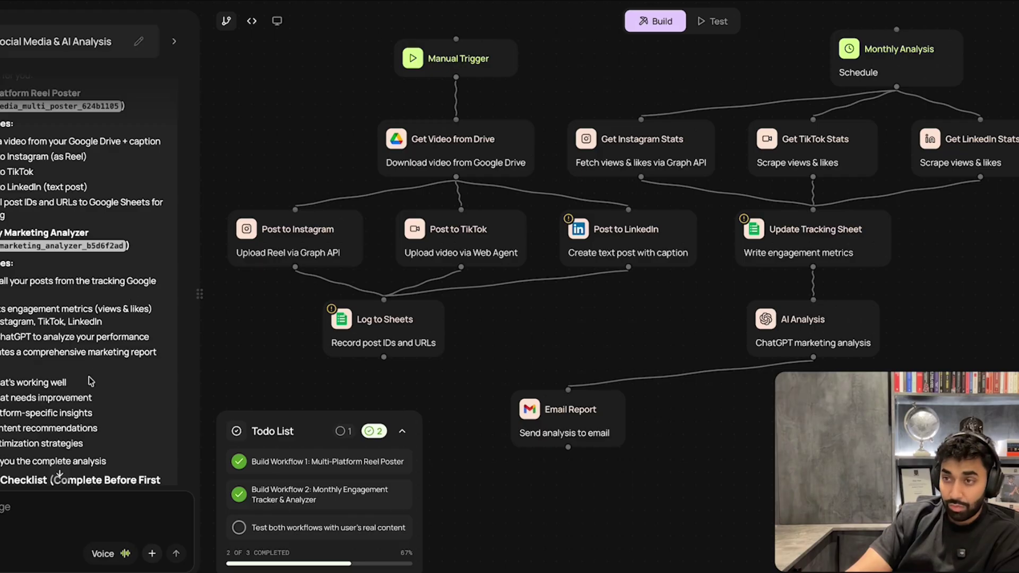
scroll(33, 275, "down", 2)
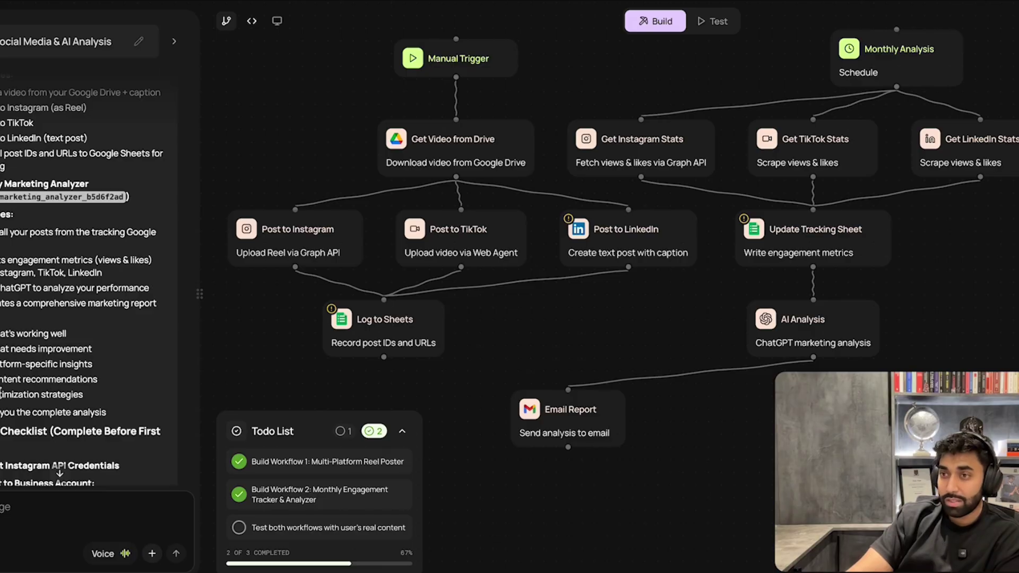
scroll(89, 425, "down", 5)
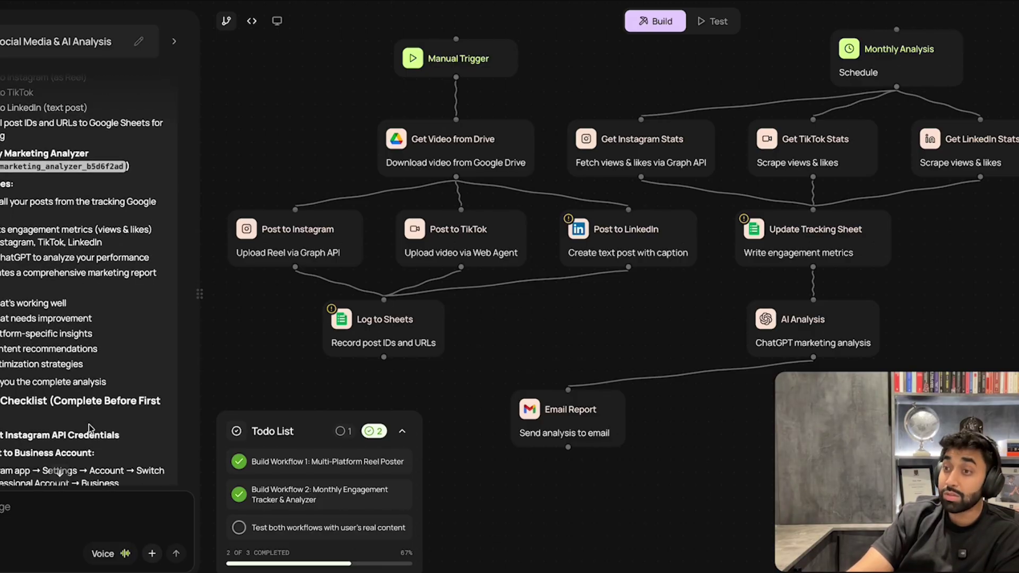
scroll(89, 421, "up", 1)
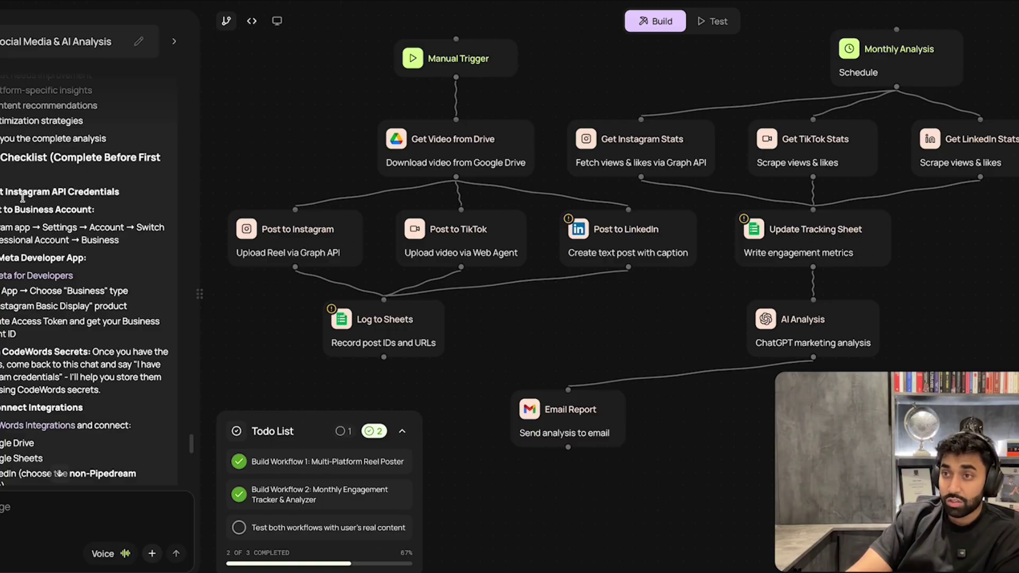
scroll(47, 287, "down", 2)
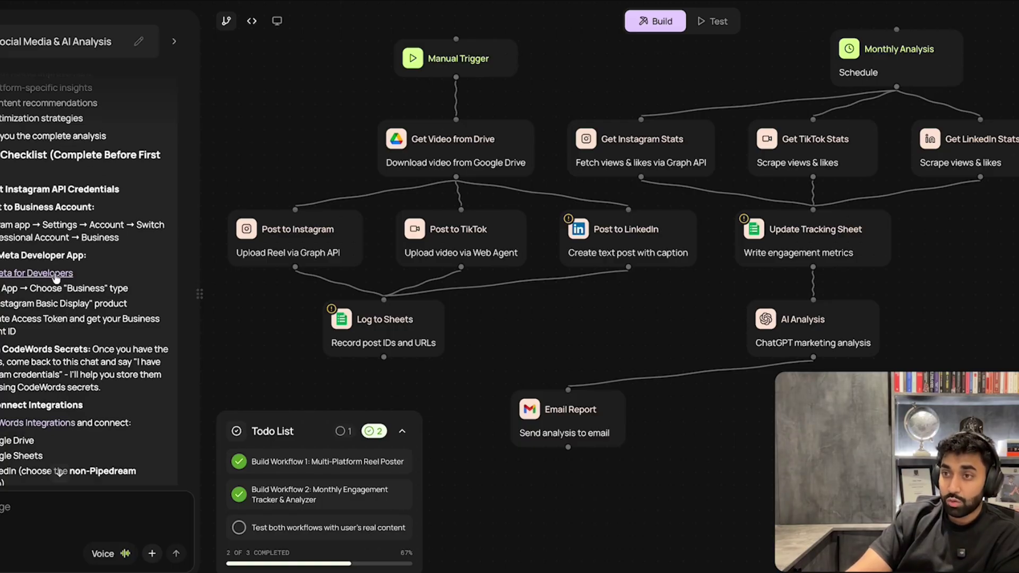
scroll(35, 310, "down", 5)
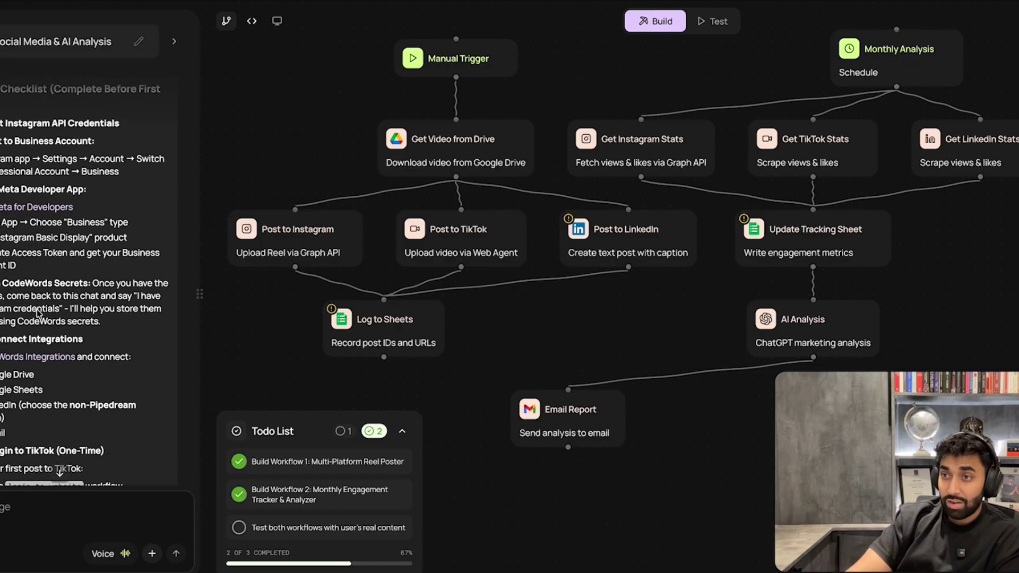
scroll(39, 312, "down", 2)
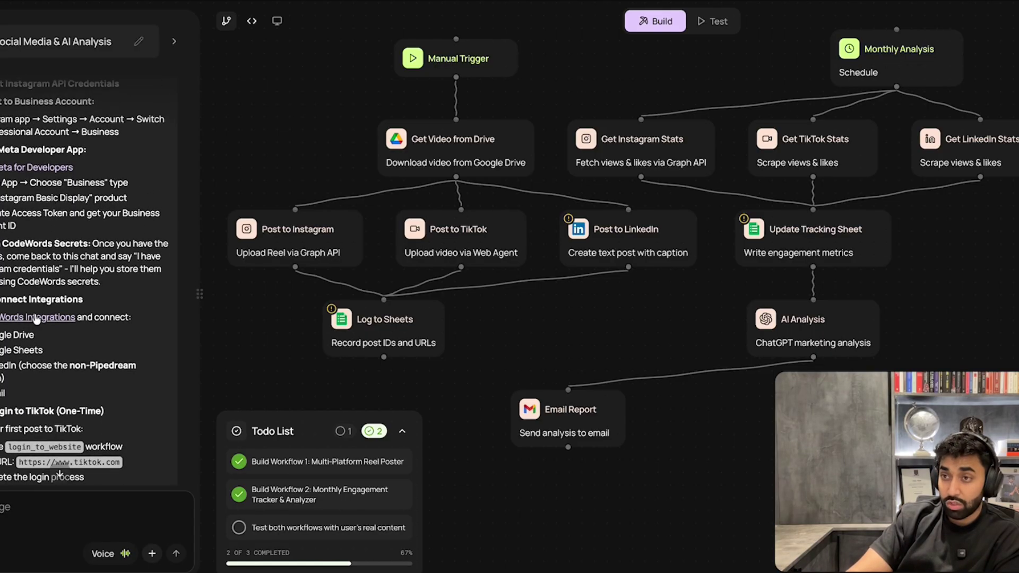
scroll(25, 289, "down", 2)
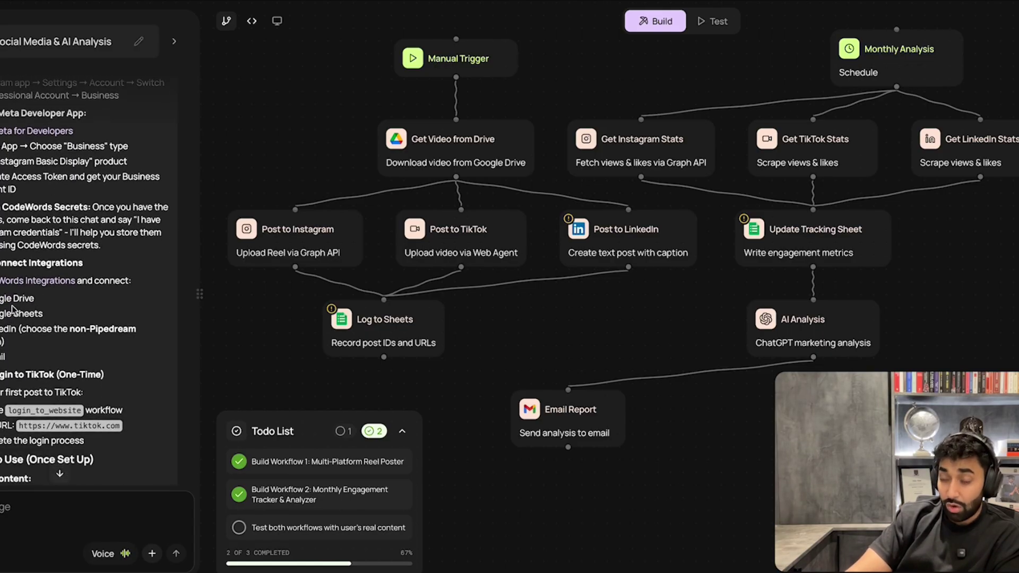
scroll(27, 334, "down", 4)
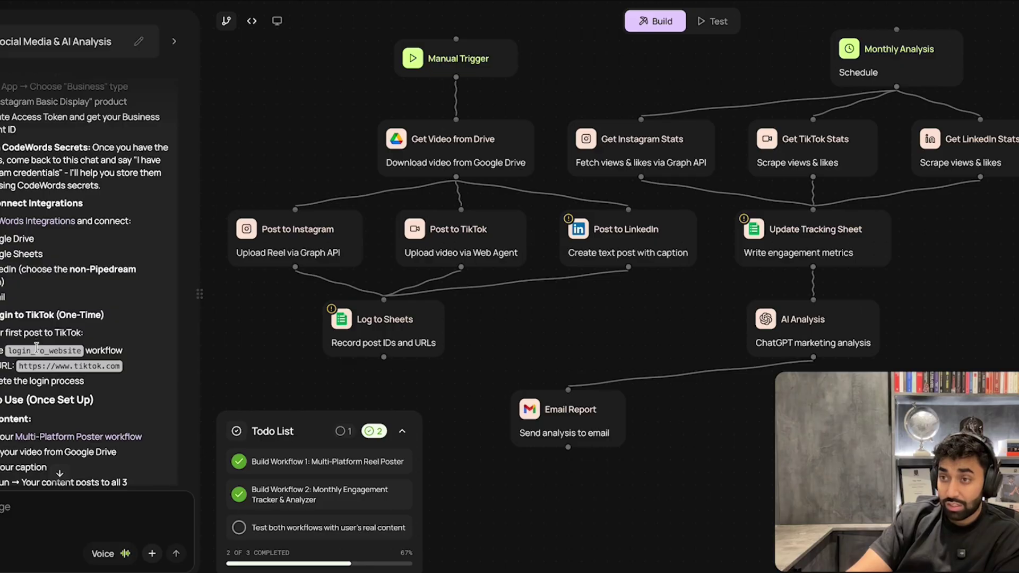
Read the remaining setup and usage instructions in the chat and open the linked Multi-Platform Poster workflow.
scroll(36, 346, "down", 6)
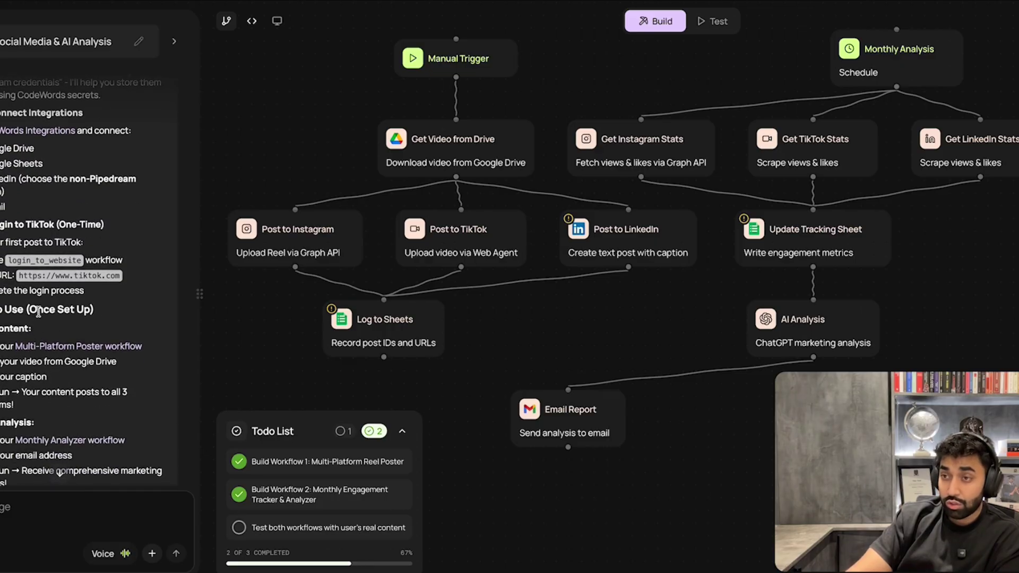
scroll(38, 313, "down", 5)
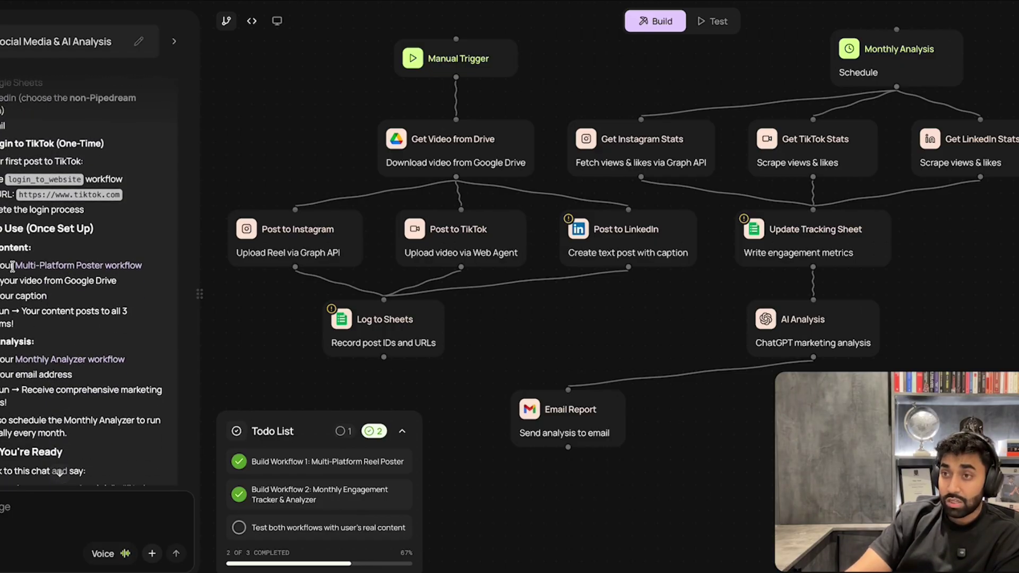
left_click(47, 268)
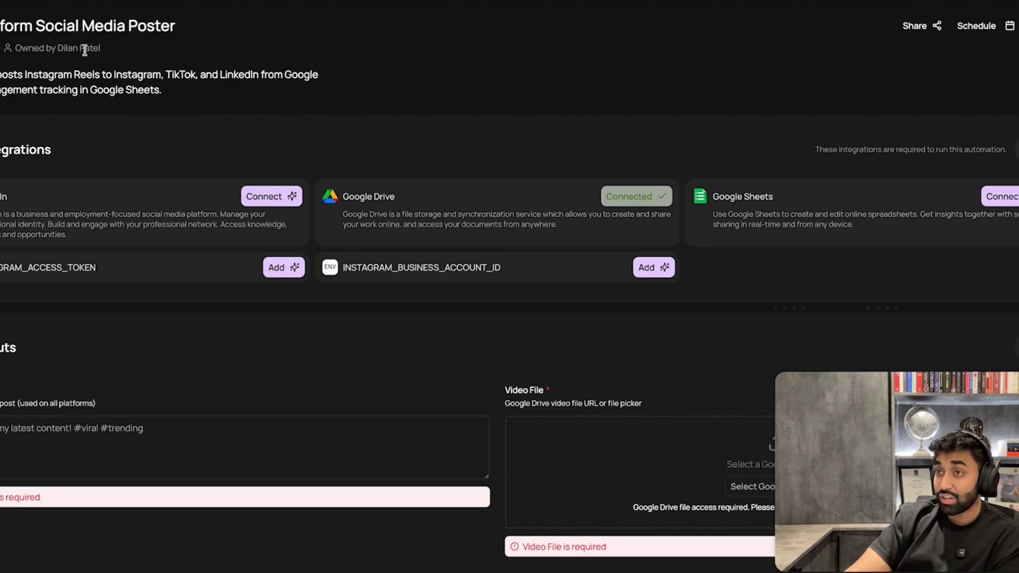
Examine the social media poster's run page, checking its required integrations, Instagram credential entries, caption and Google Drive video inputs.
scroll(273, 221, "down", 3)
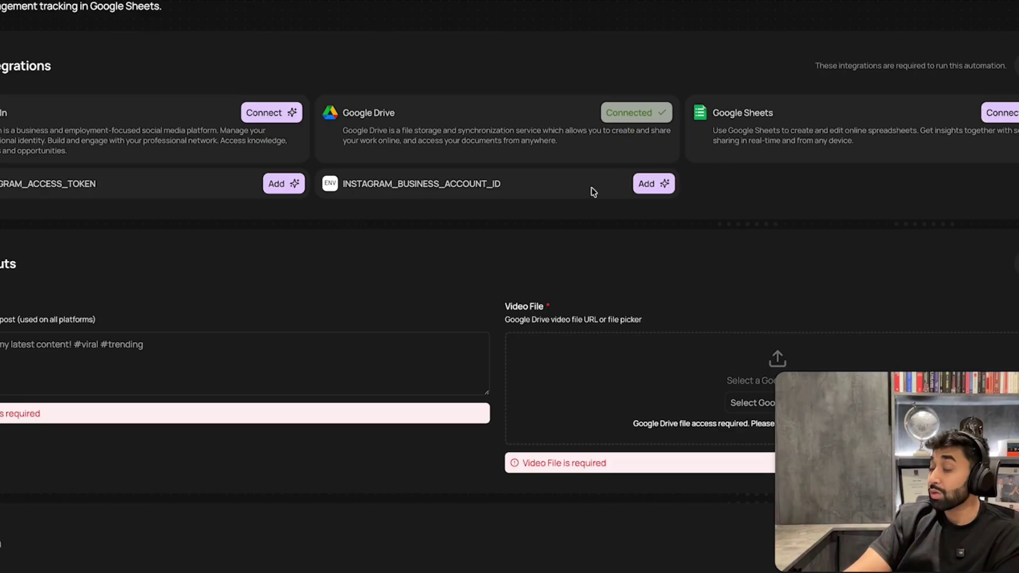
scroll(301, 264, "down", 3)
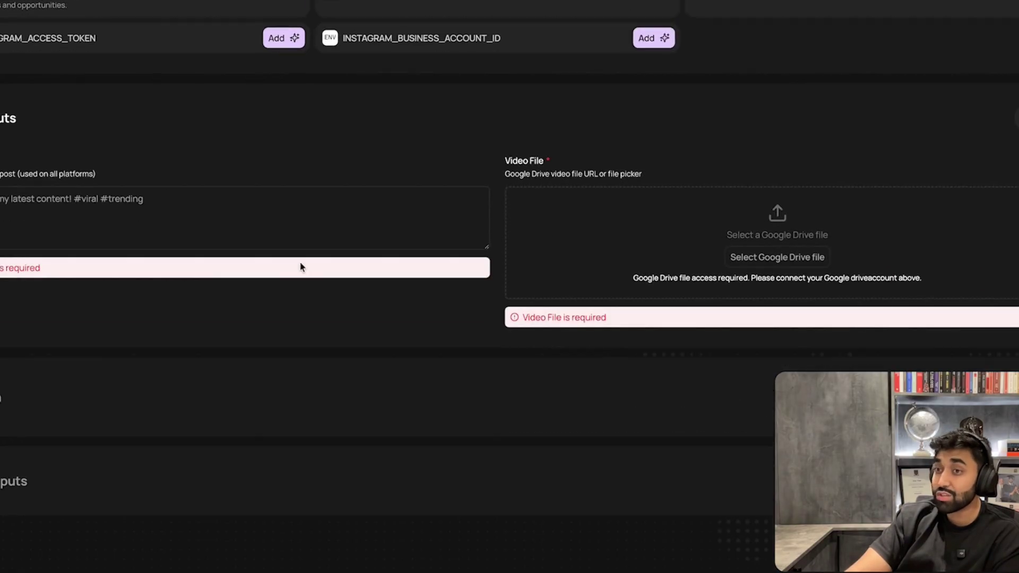
scroll(300, 264, "up", 3)
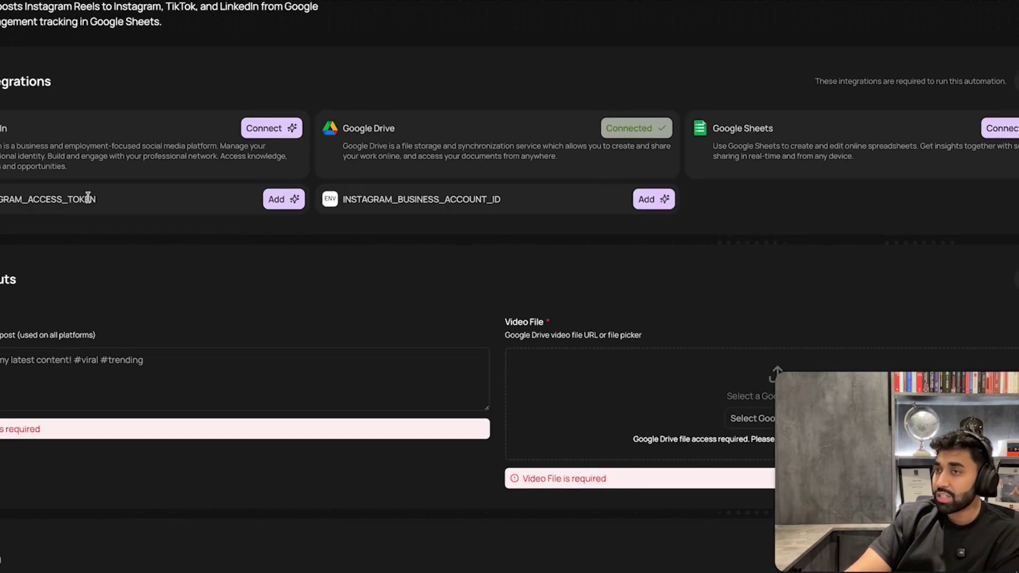
scroll(646, 276, "down", 2)
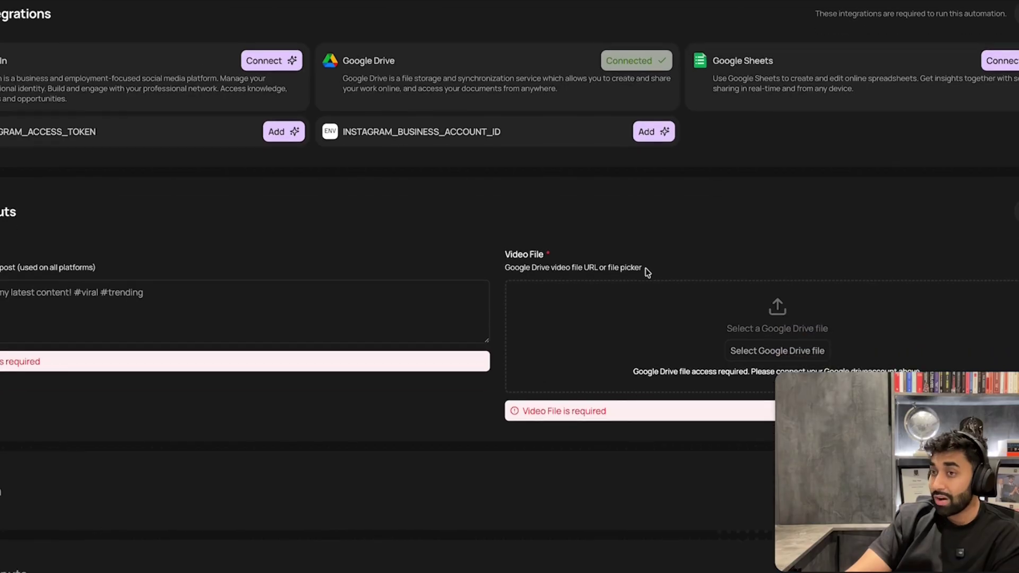
scroll(573, 272, "down", 1)
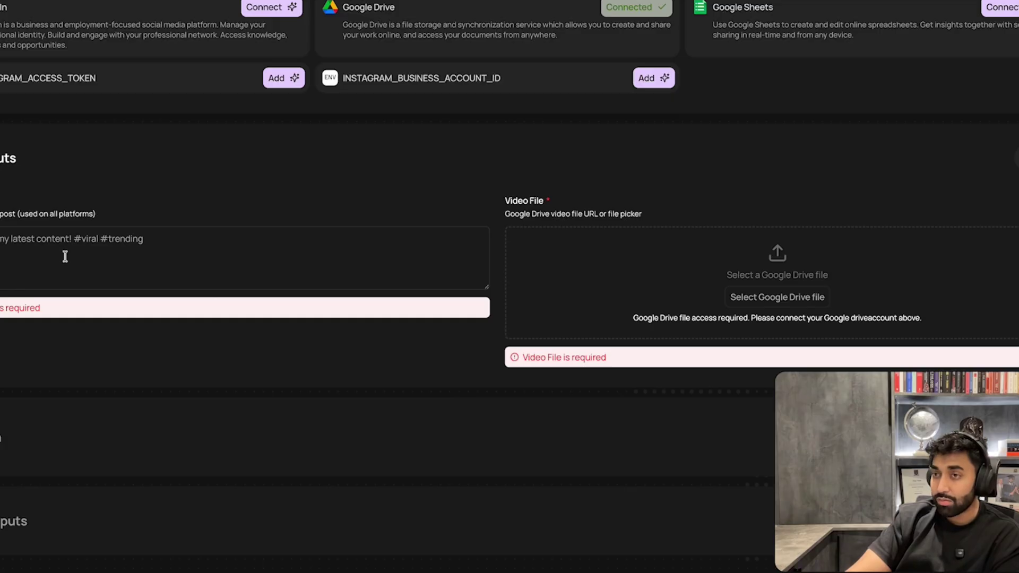
scroll(94, 399, "down", 2)
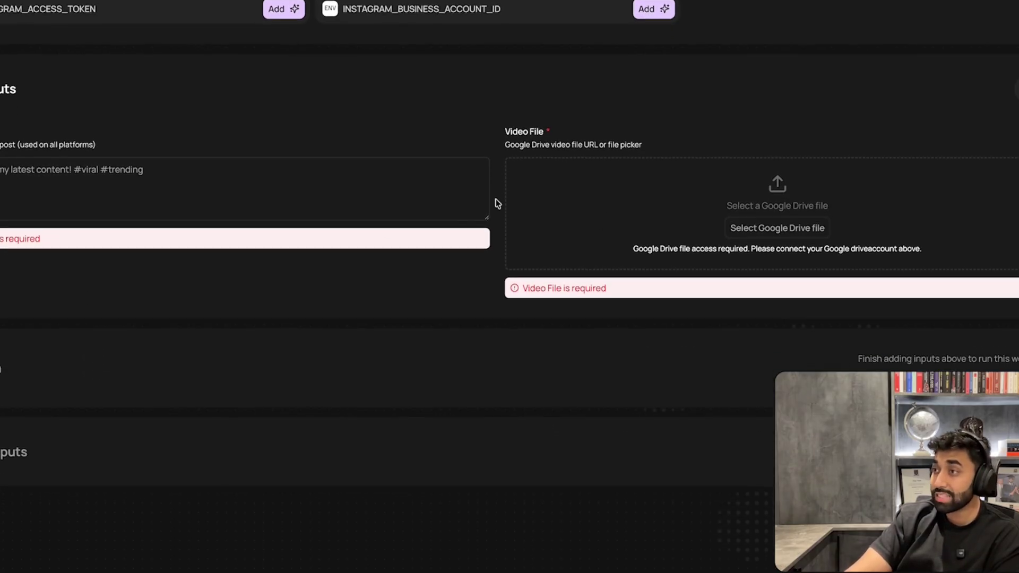
scroll(497, 203, "up", 1)
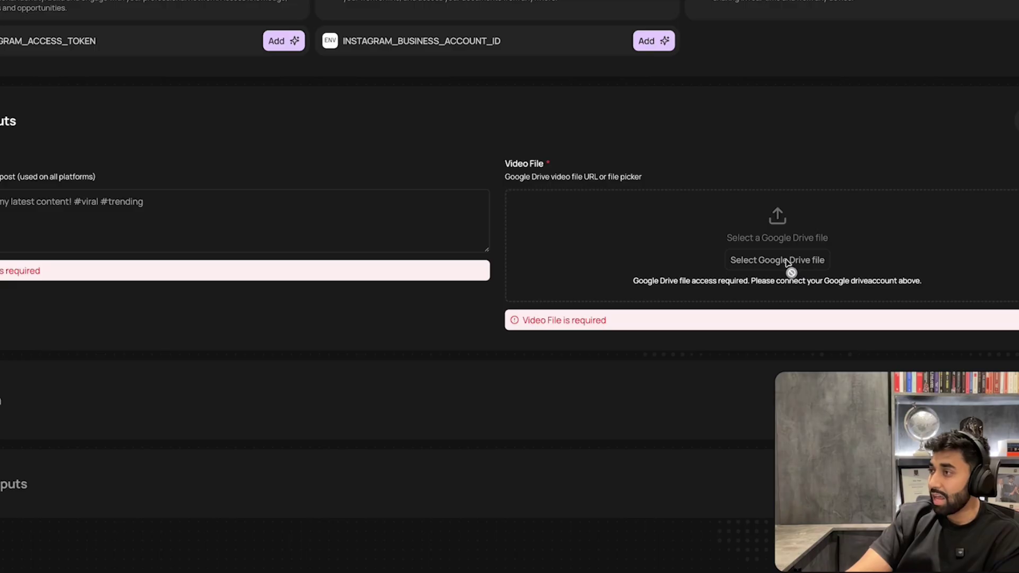
scroll(716, 252, "up", 4)
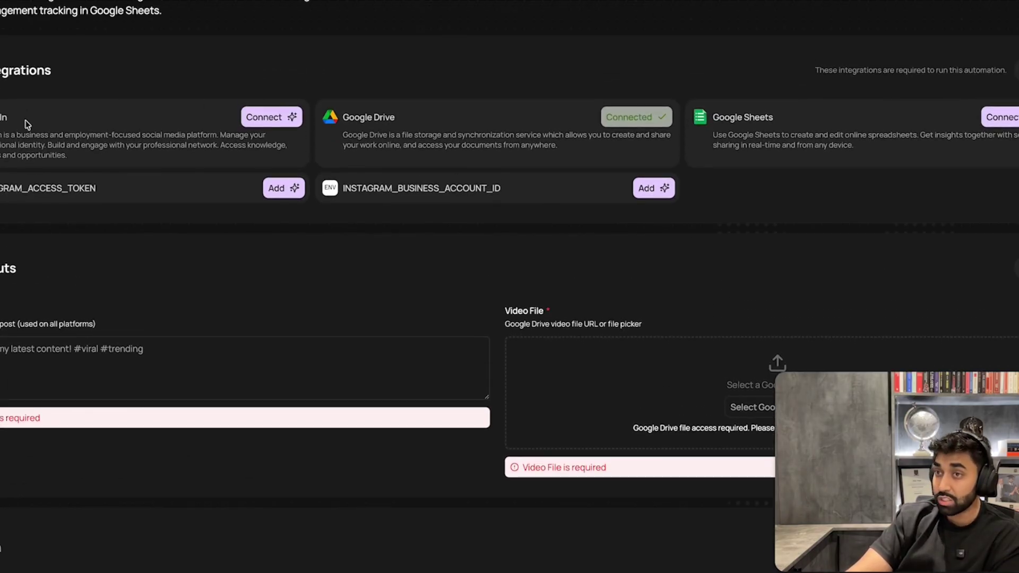
scroll(266, 229, "down", 6)
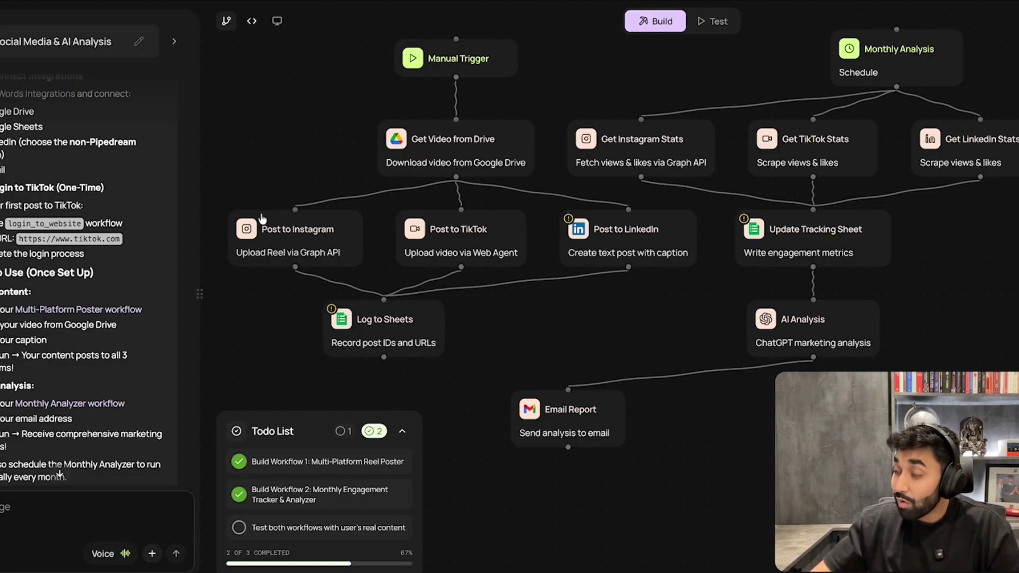
right_click(263, 133)
left_click(270, 99)
mouse_move(330, 84)
left_mouse_down()
mouse_move(319, 144)
mouse_move(300, 53)
mouse_move(405, 89)
mouse_move(323, 81)
left_mouse_up()
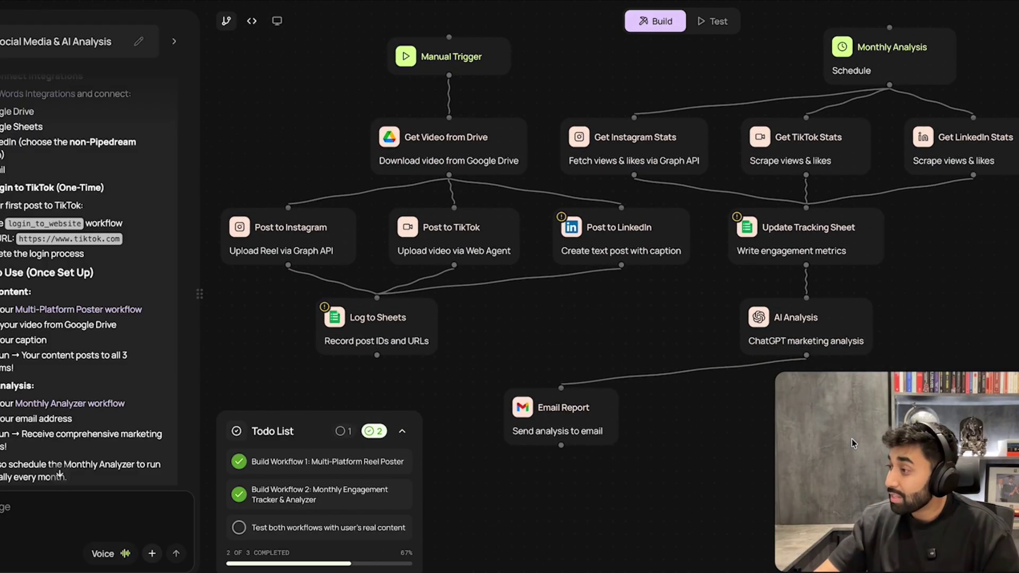